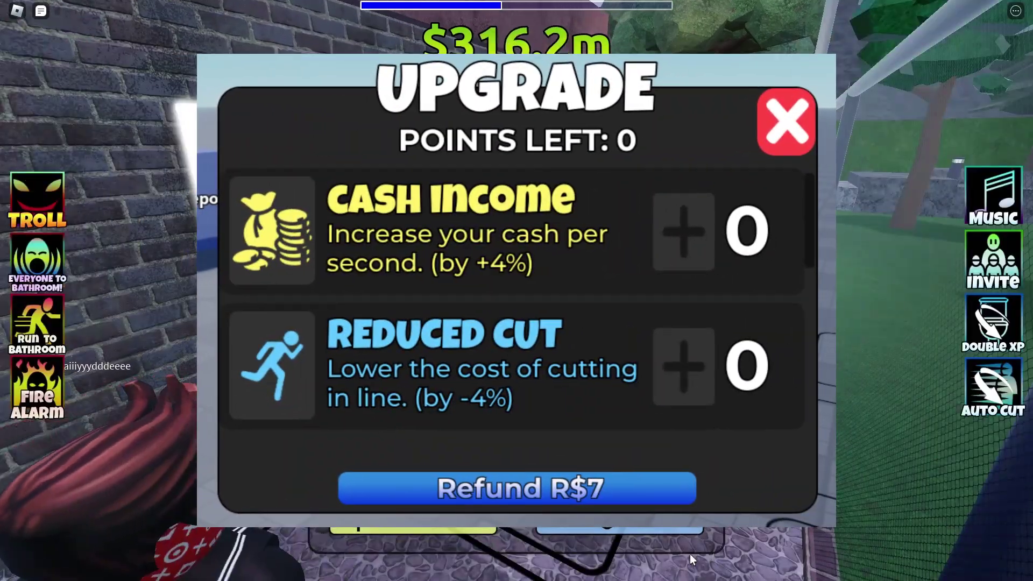
# Pay cash with the yellow Cut In Line button, dropping the balance from $316.2m to $33.0m.
pyautogui.click(408, 532)
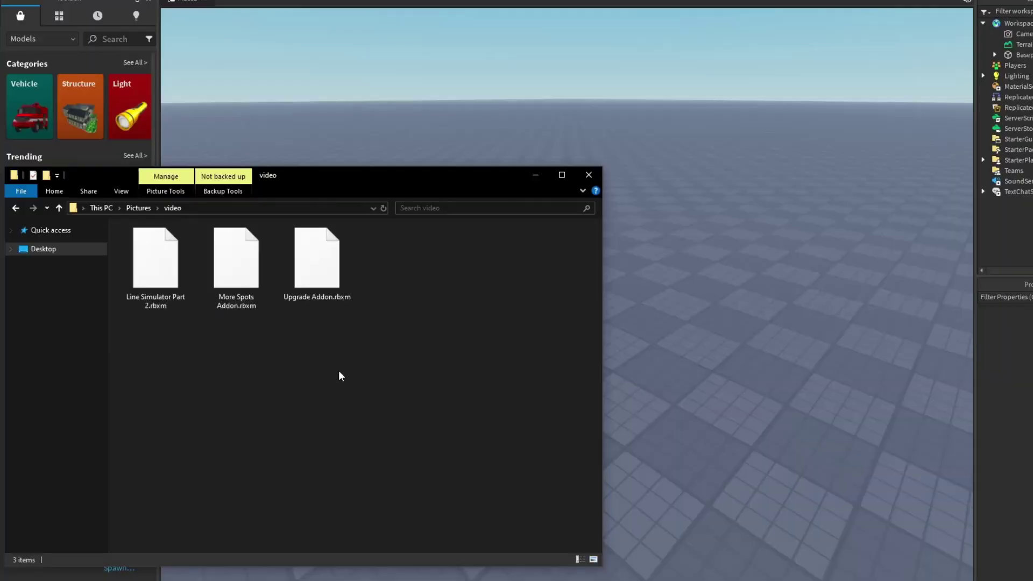
# Insert the Line Simulator Part 2 model into the place and frame it in view.
pyautogui.moveTo(158, 267); pyautogui.dragTo(139, 279)
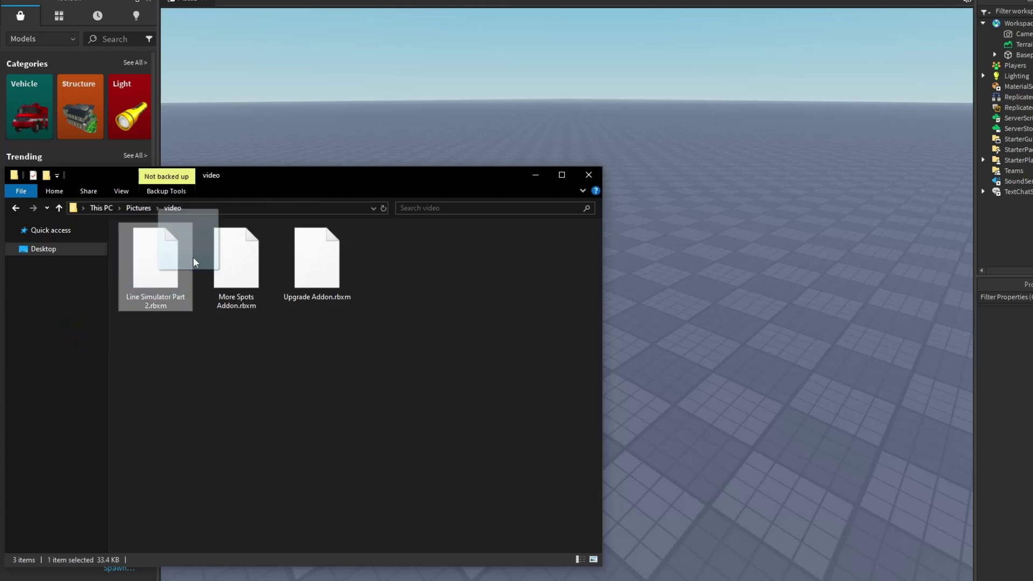
pyautogui.moveTo(648, 261); pyautogui.dragTo(648, 261)
pyautogui.click(528, 175)
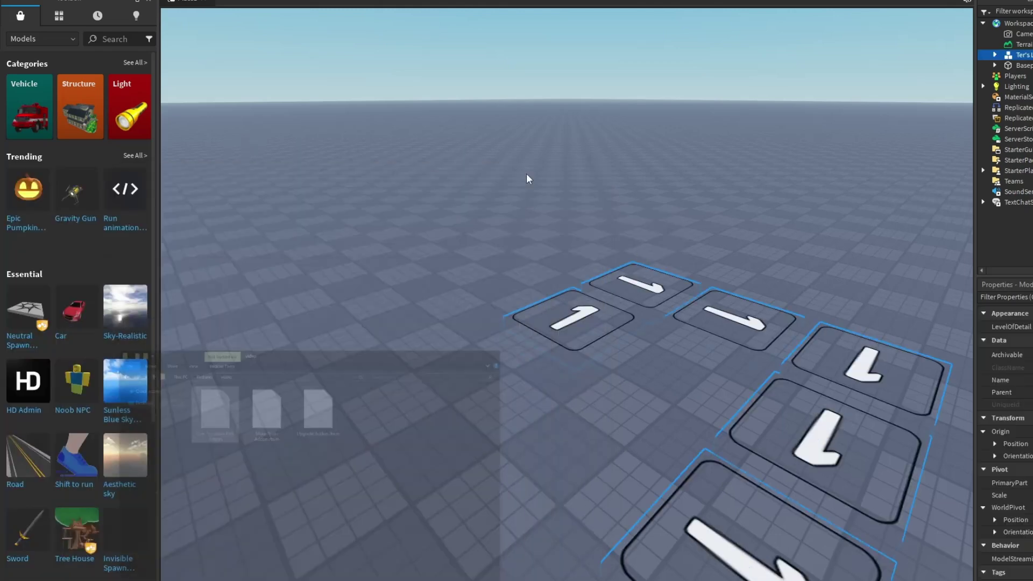
pyautogui.press('f')
pyautogui.scroll(-5, 569, 183)
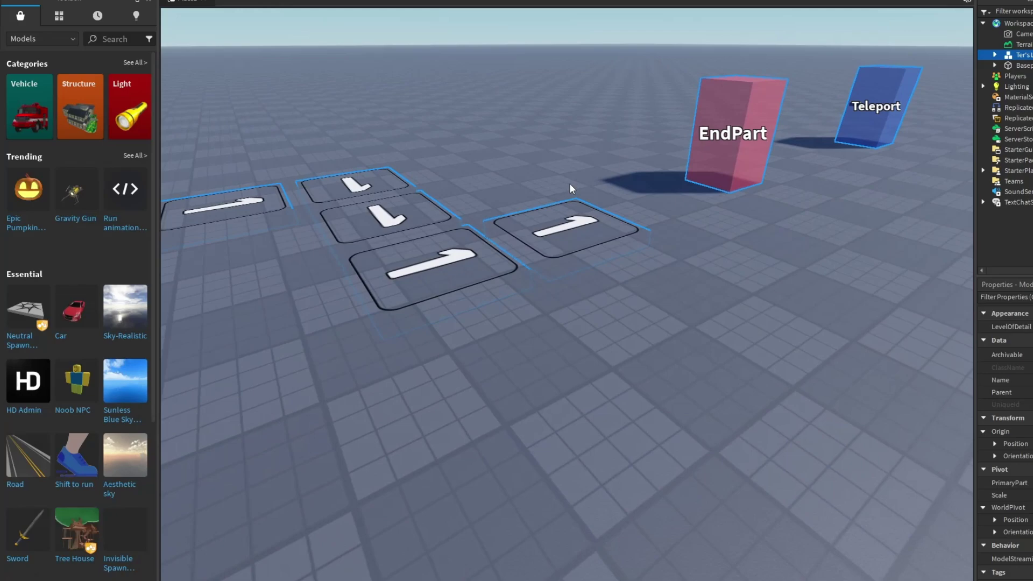
pyautogui.scroll(10, 553, 260)
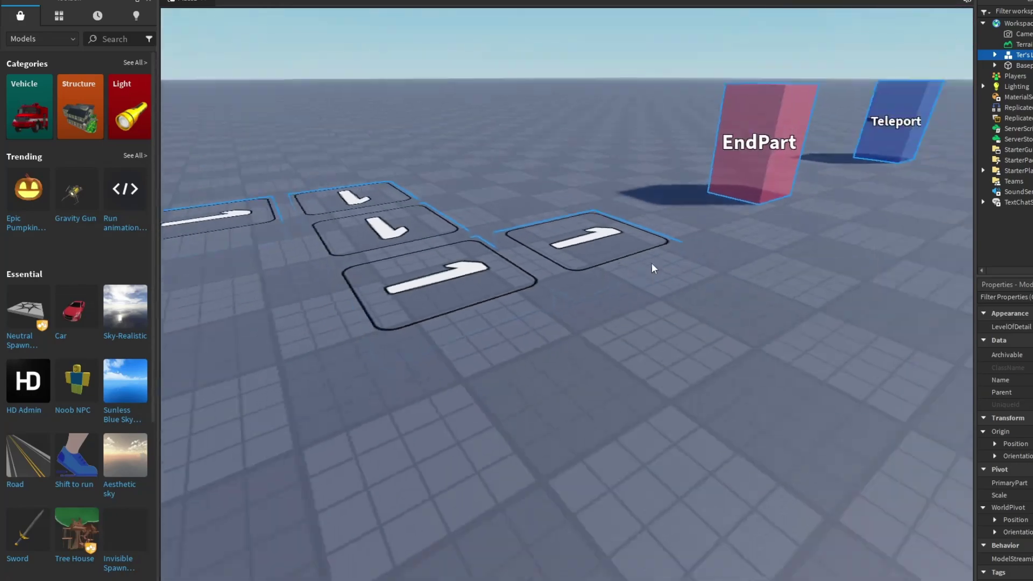
pyautogui.moveTo(650, 263); pyautogui.dragTo(718, 243, button='right')
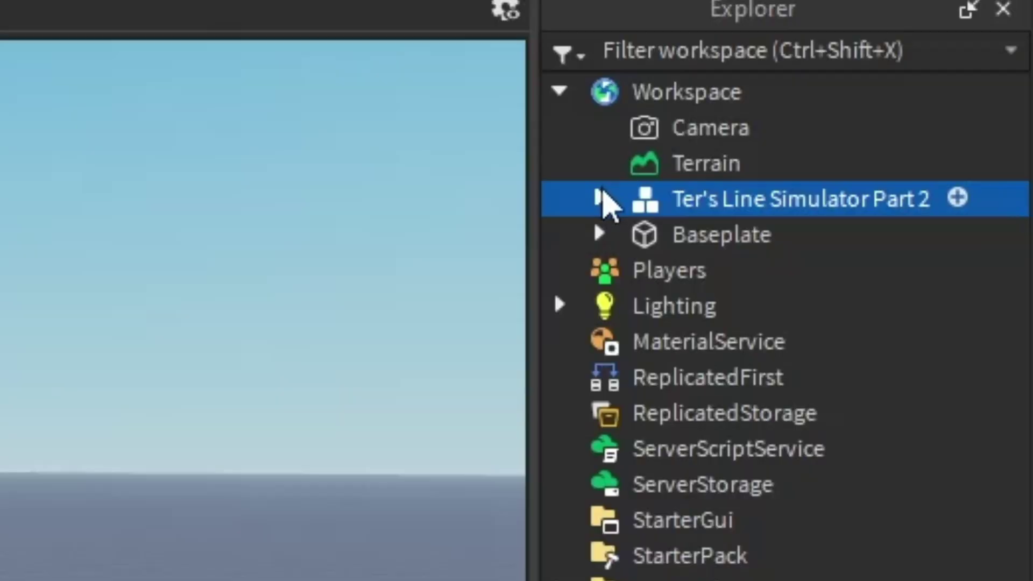
# Move the ReplicatedStorage and ServerScriptService bundles into their services and ungroup them.
pyautogui.click(994, 55)
pyautogui.click(1021, 67)
pyautogui.moveTo(688, 251); pyautogui.dragTo(774, 346)
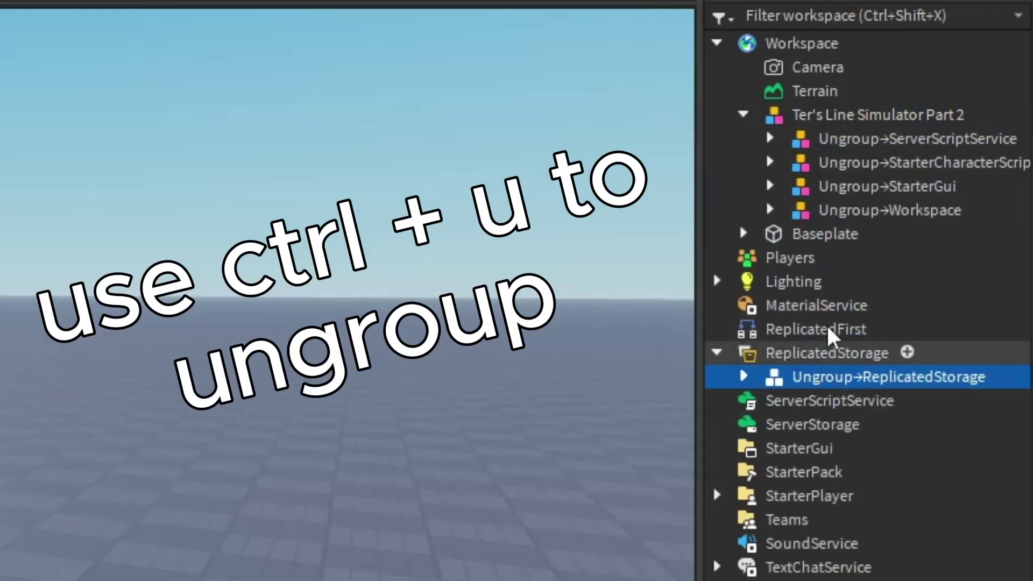
pyautogui.hotkey('ctrl', 'u')
pyautogui.moveTo(791, 136); pyautogui.dragTo(828, 430)
pyautogui.hotkey('ctrl', 'u')
# Unpack the StarterCharacterScripts, StarterGui and Workspace bundles into their services.
pyautogui.moveTo(848, 145); pyautogui.dragTo(844, 530)
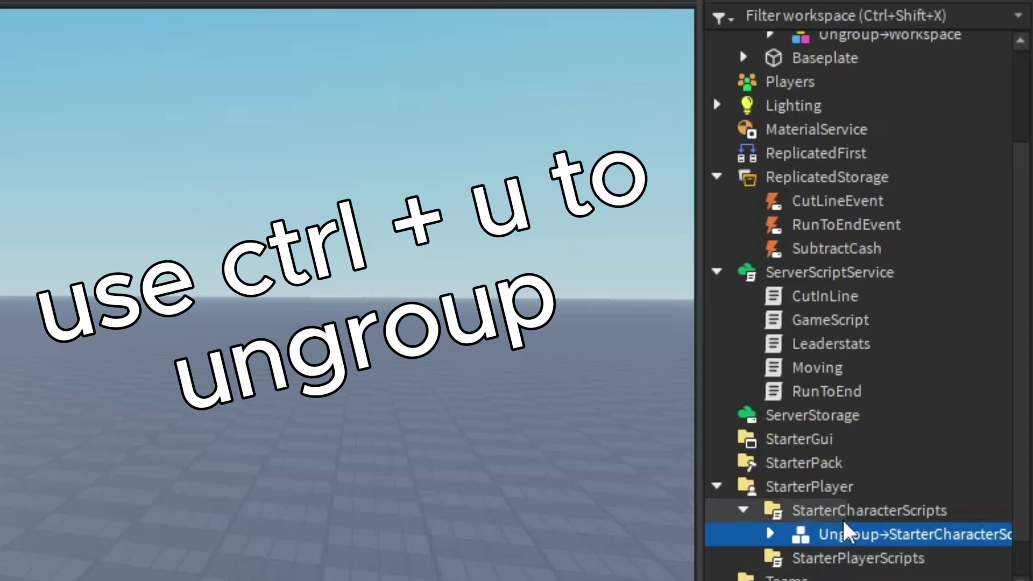
pyautogui.hotkey('ctrl', 'u')
pyautogui.scroll(3, 828, 269)
pyautogui.moveTo(818, 143); pyautogui.dragTo(828, 40)
pyautogui.hotkey('ctrl', 'u')
pyautogui.scroll(5, 853, 445)
pyautogui.hotkey('ctrl', 'u')
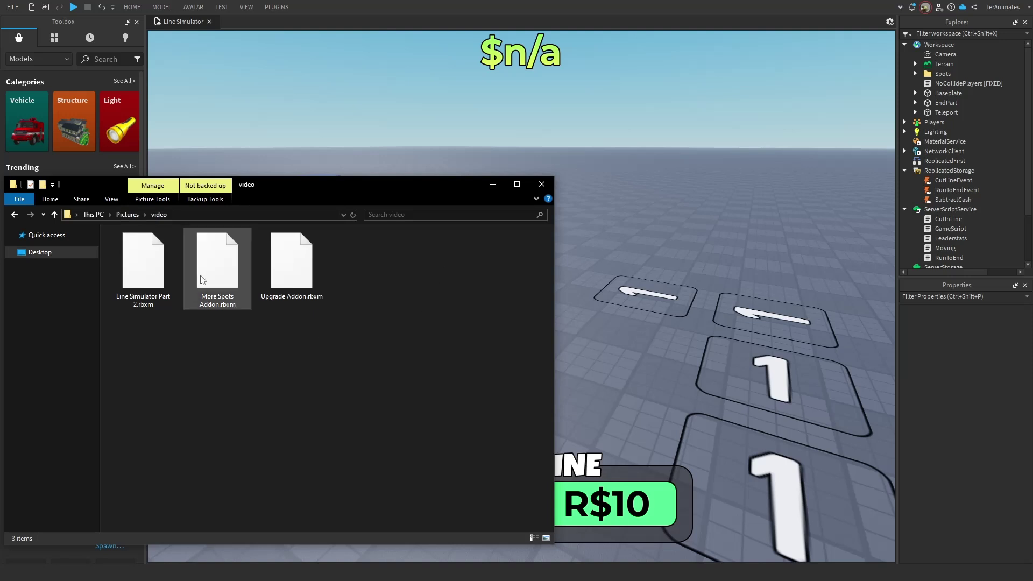
# Insert the More Spots Addon and ungroup its events bundle in ReplicatedStorage.
pyautogui.moveTo(618, 216); pyautogui.dragTo(618, 216)
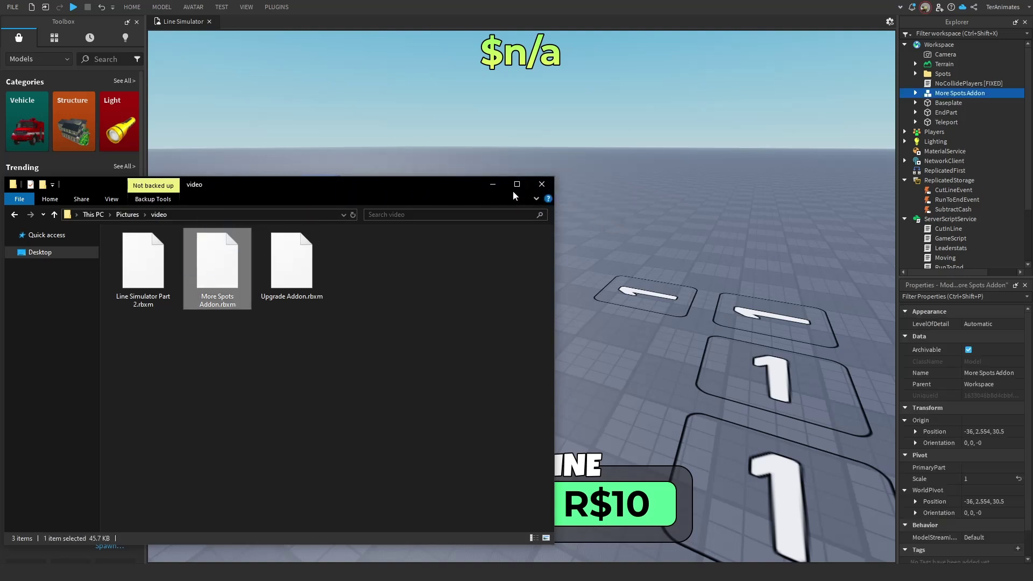
pyautogui.click(542, 184)
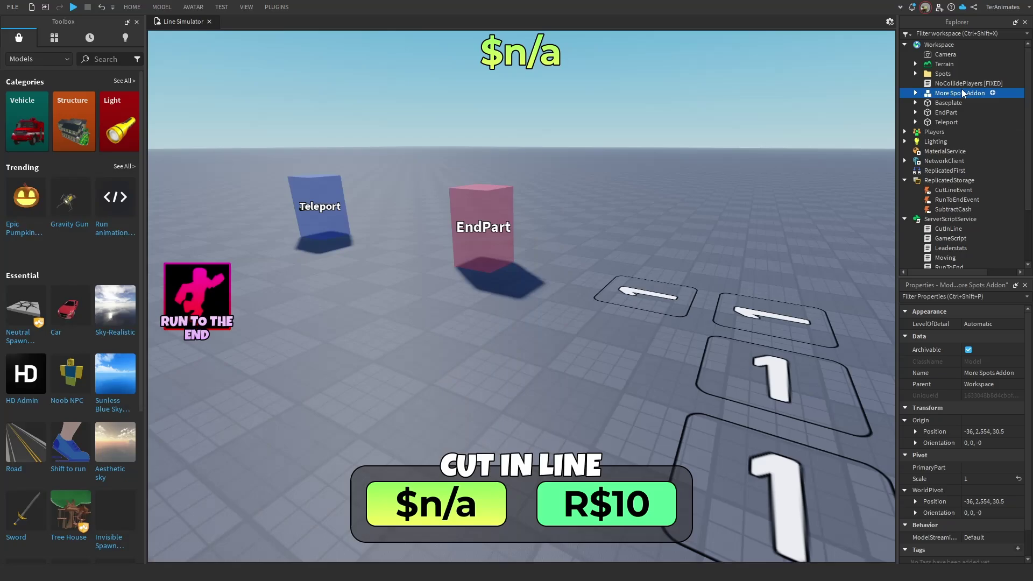
pyautogui.click(914, 94)
pyautogui.moveTo(938, 103); pyautogui.dragTo(936, 233)
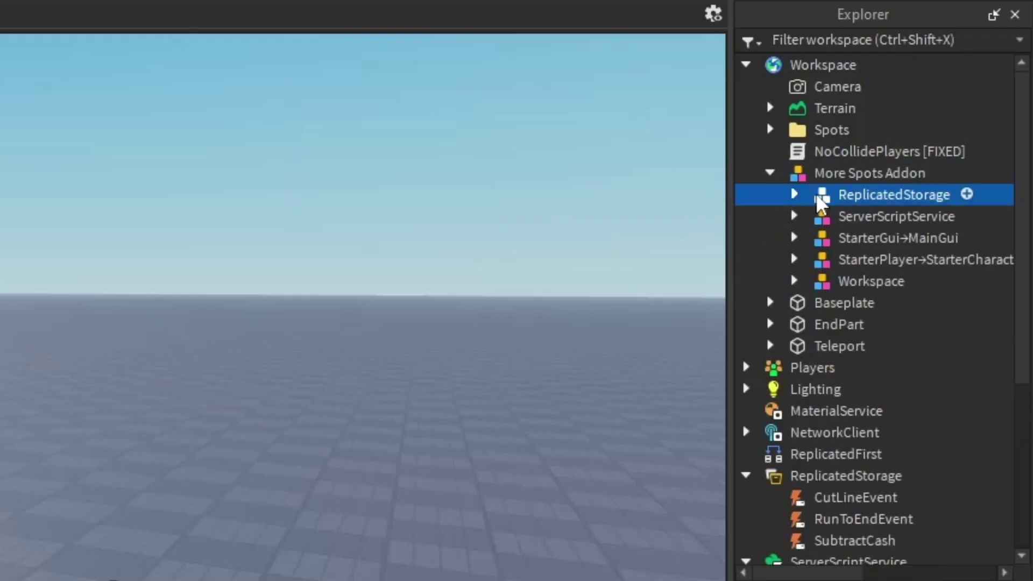
pyautogui.moveTo(818, 486); pyautogui.dragTo(817, 481)
pyautogui.hotkey('ctrl', 'u')
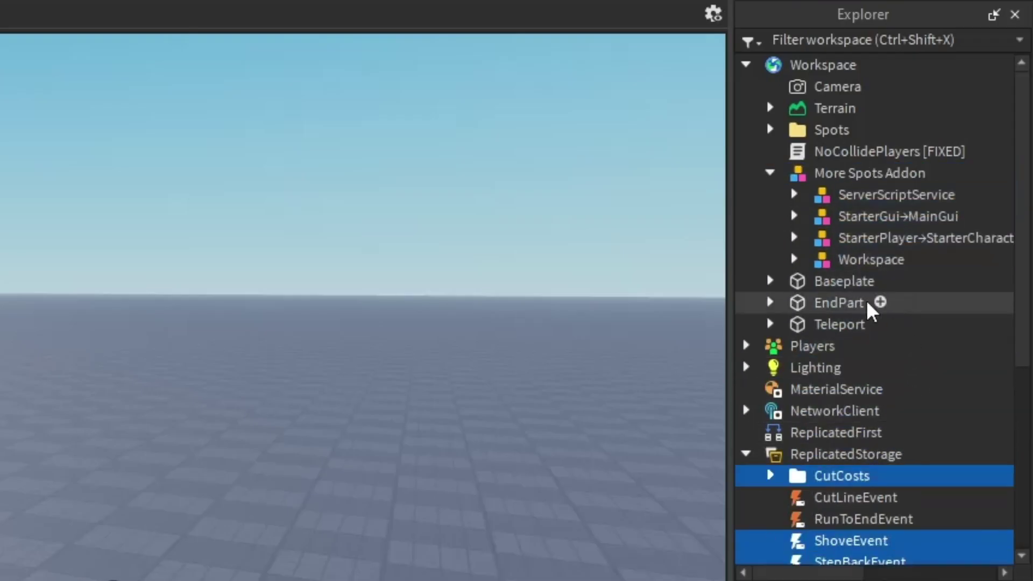
# Unpack the Shove and StepBack scripts into ServerScriptService and ungroup the MainGui bundle.
pyautogui.scroll(-3, 932, 333)
pyautogui.moveTo(893, 195); pyautogui.dragTo(866, 402)
pyautogui.hotkey('ctrl', 'u')
pyautogui.scroll(3, 804, 223)
pyautogui.moveTo(801, 196); pyautogui.dragTo(901, 450)
pyautogui.scroll(-6, 925, 405)
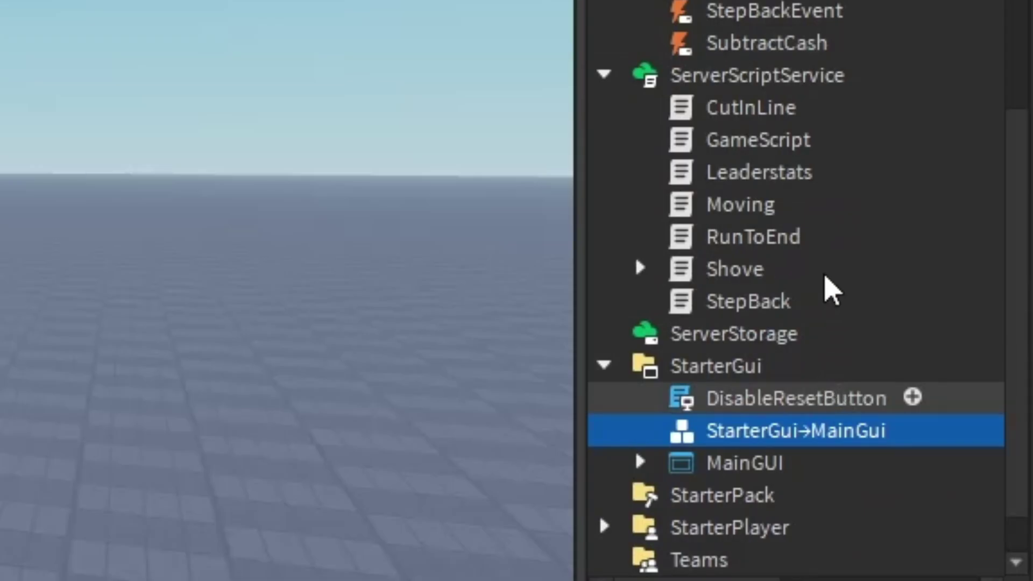
pyautogui.hotkey('ctrl', 'u')
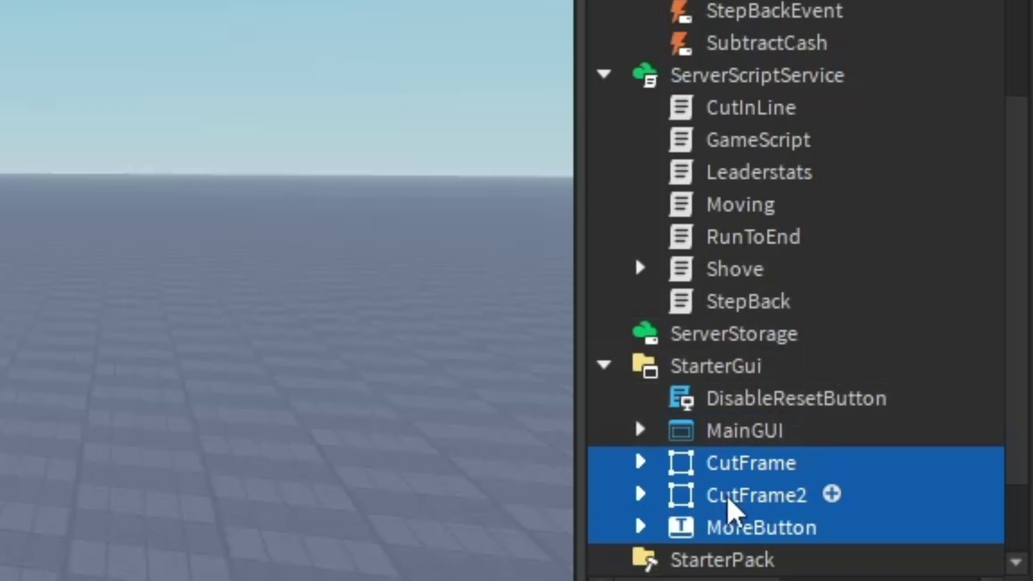
# Move CutFrame, CutFrame2 and MoreButton into MainGUI and delete the duplicate CutFrame.
pyautogui.moveTo(741, 492); pyautogui.dragTo(781, 444)
pyautogui.scroll(-2, 781, 444)
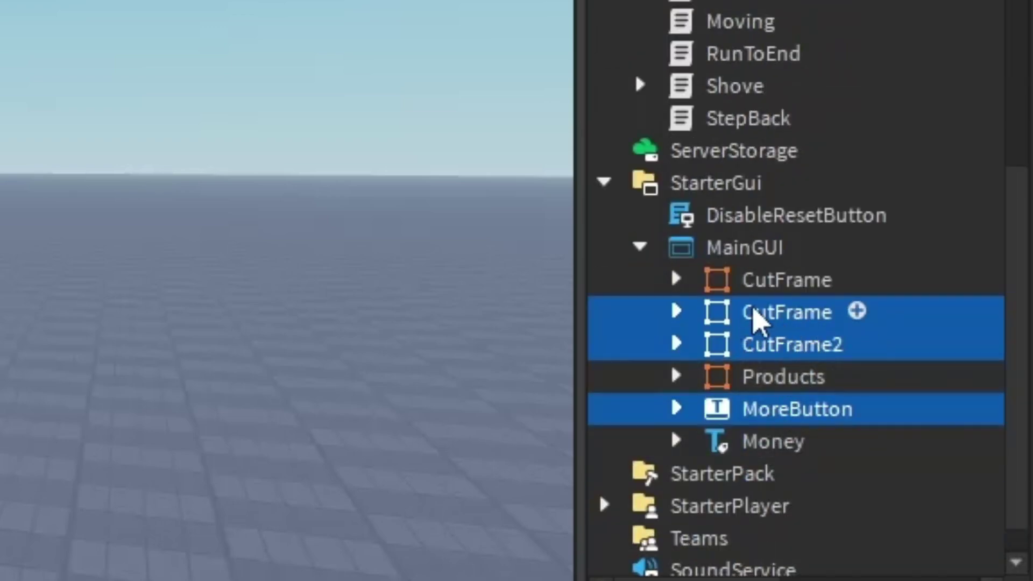
pyautogui.click(780, 317)
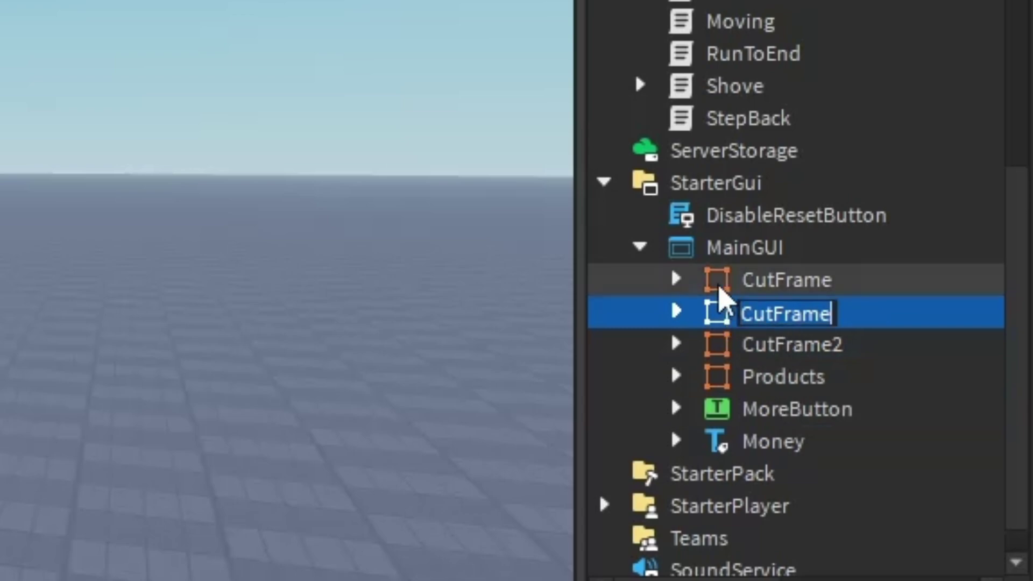
pyautogui.click(722, 291)
pyautogui.press('Delete')
# Put CharacterMovement into StarterCharacterScripts and delete the old LocalScript.
pyautogui.scroll(10, 739, 264)
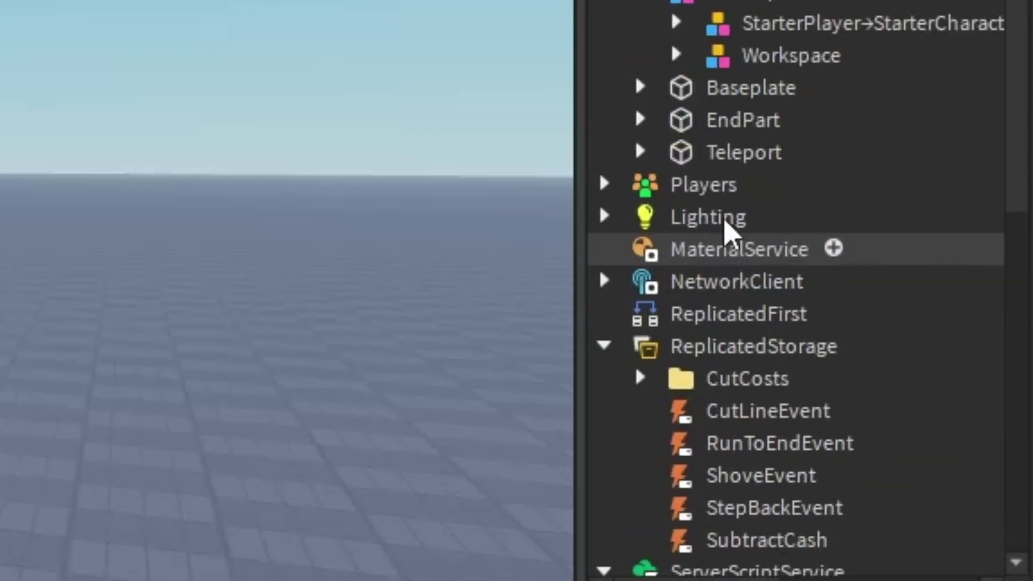
pyautogui.moveTo(764, 24); pyautogui.dragTo(737, 511)
pyautogui.scroll(-7, 768, 461)
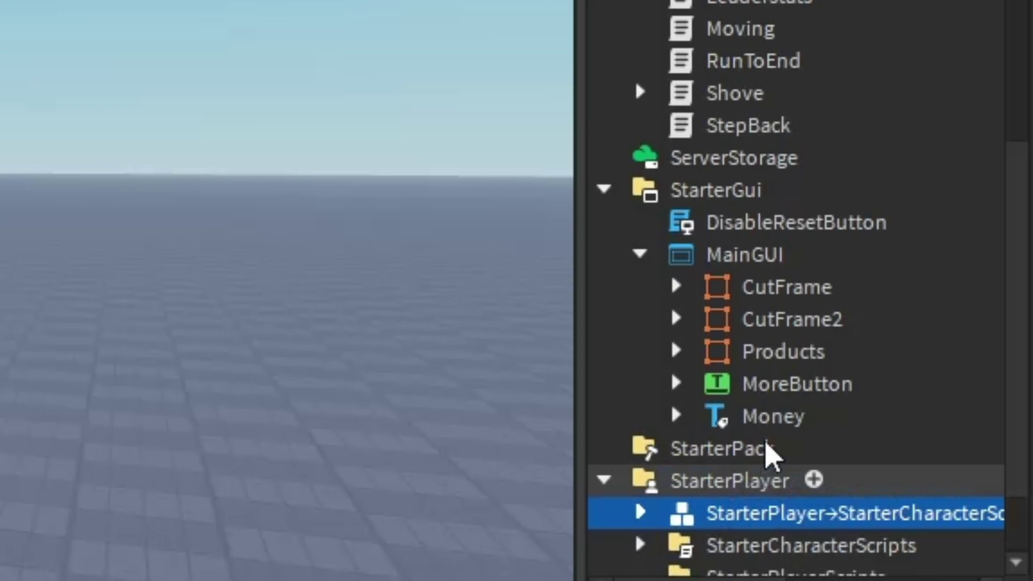
pyautogui.scroll(-1, 801, 409)
pyautogui.hotkey('ctrl', 'u')
pyautogui.moveTo(711, 438); pyautogui.dragTo(774, 477)
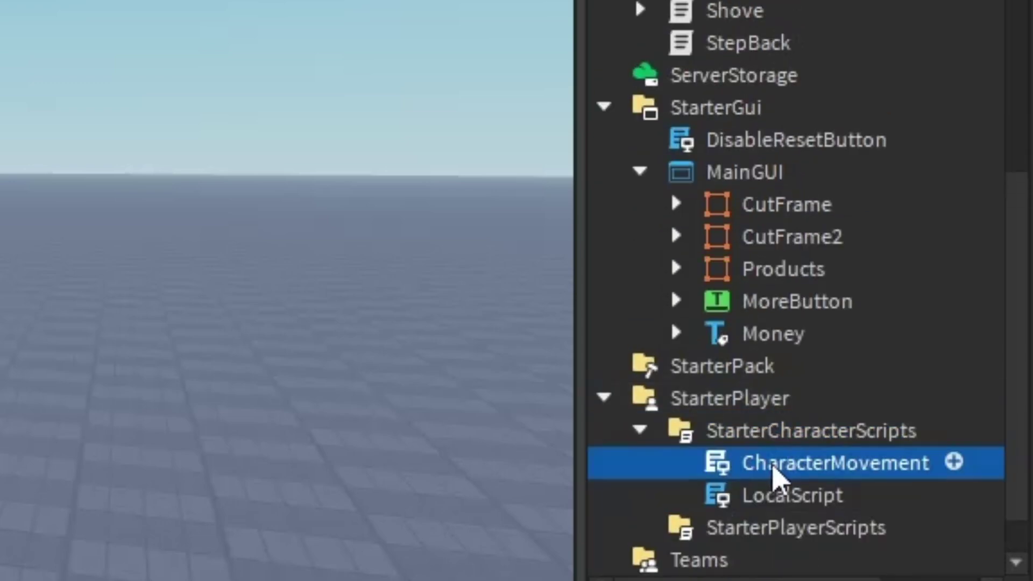
pyautogui.click(772, 492)
pyautogui.press('Delete')
# Ungroup the remaining More Spots Addon model.
pyautogui.scroll(10, 823, 430)
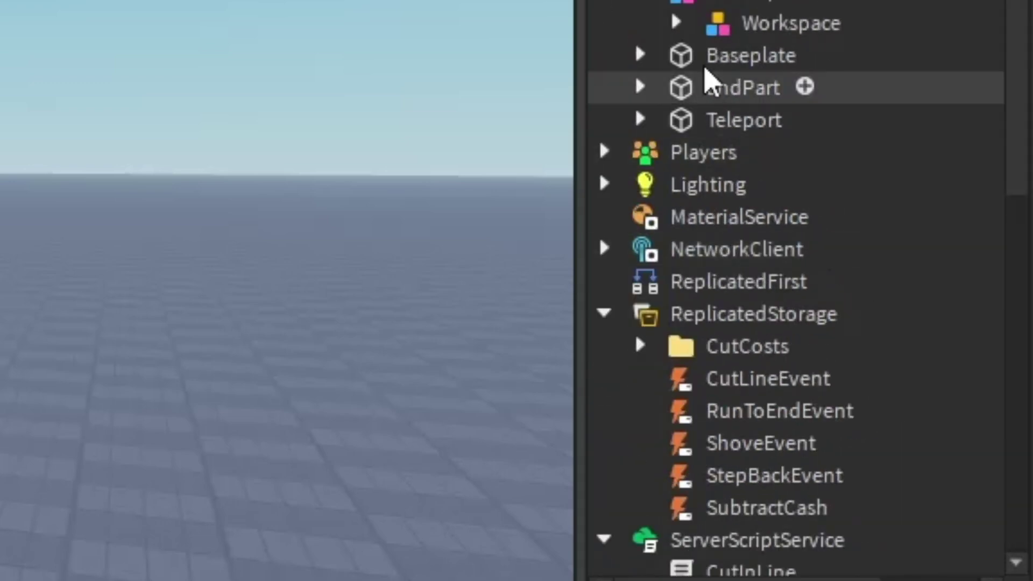
pyautogui.click(731, 33)
pyautogui.click(863, 143)
pyautogui.hotkey('ctrl', 'u')
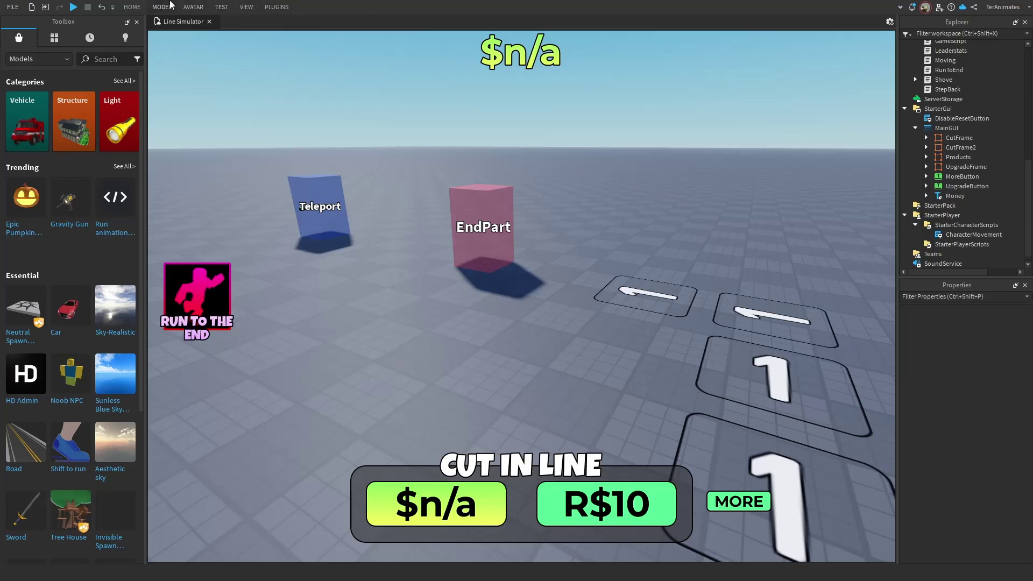
# Open Game Settings from the HOME tab and view the Security section.
pyautogui.click(131, 6)
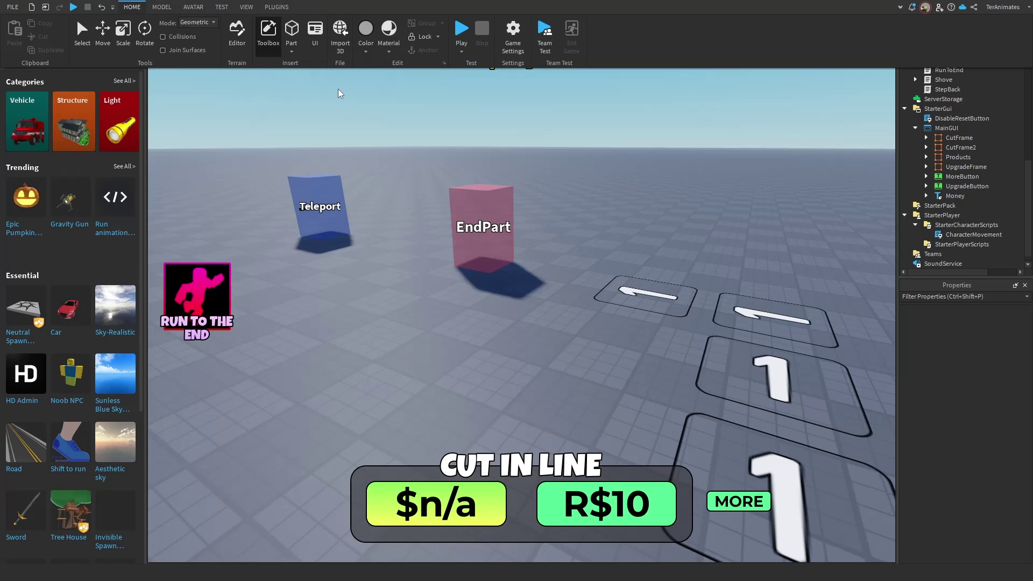
pyautogui.click(502, 42)
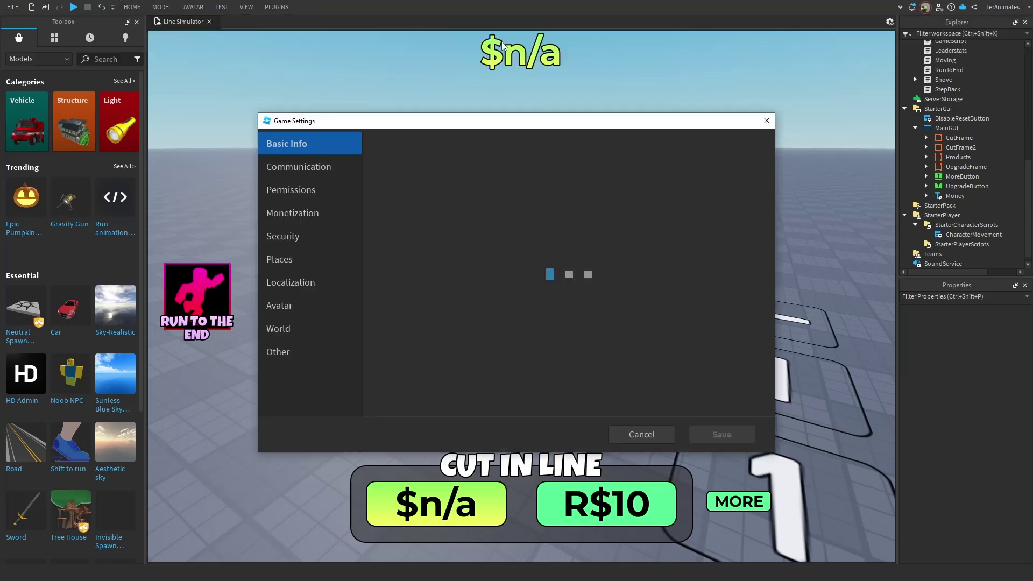
pyautogui.click(313, 242)
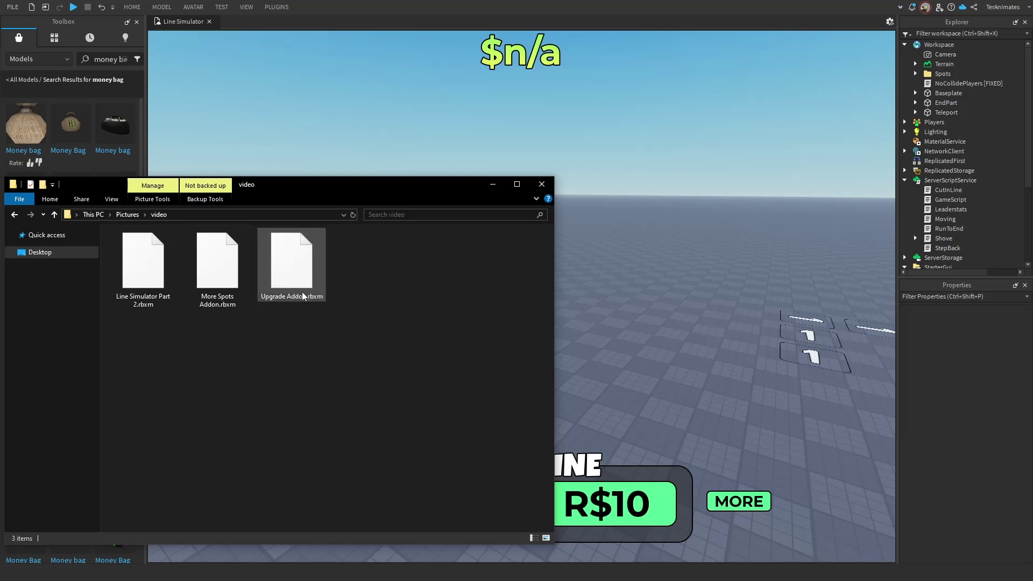
# Insert the Upgrade Addon and ungroup its bundle into ReplicatedStorage, leaving StatChange.
pyautogui.moveTo(286, 280); pyautogui.dragTo(278, 289)
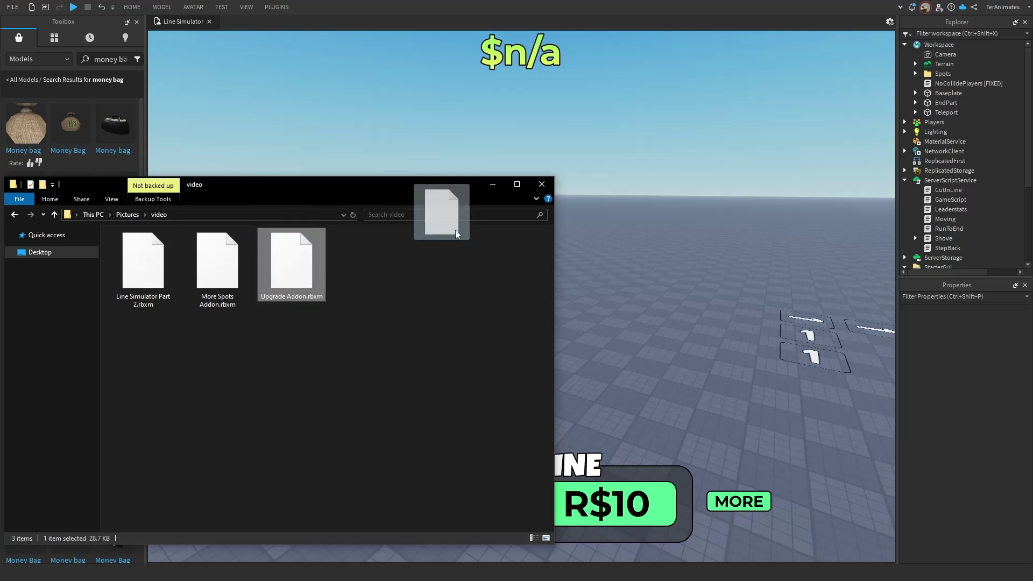
pyautogui.moveTo(456, 234); pyautogui.dragTo(614, 223)
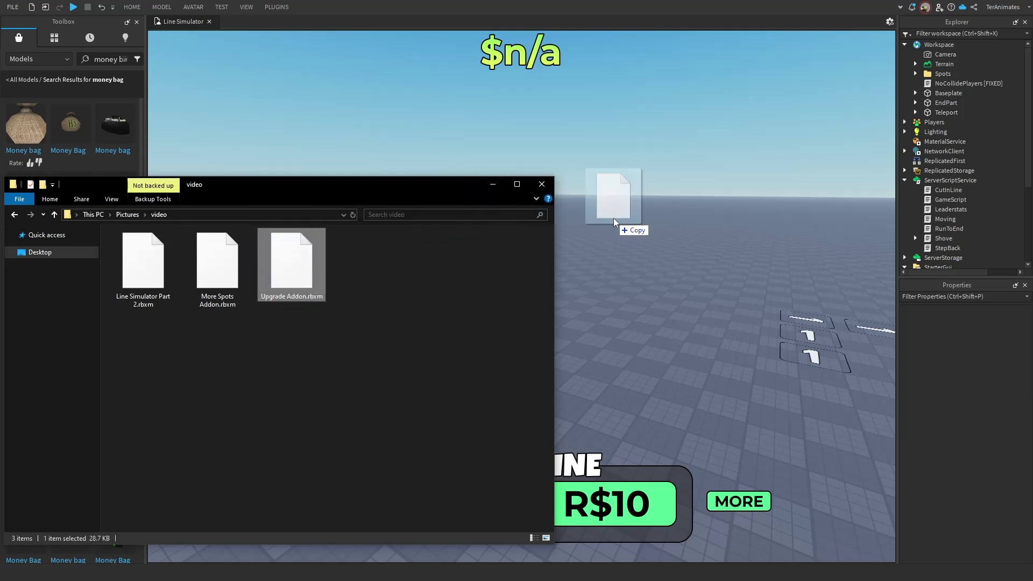
pyautogui.click(492, 184)
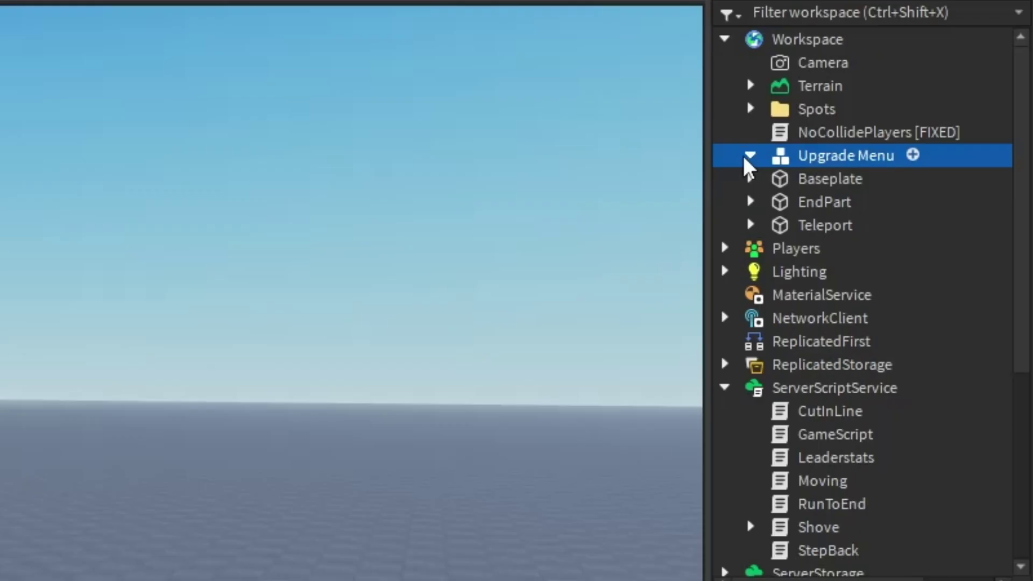
pyautogui.click(914, 94)
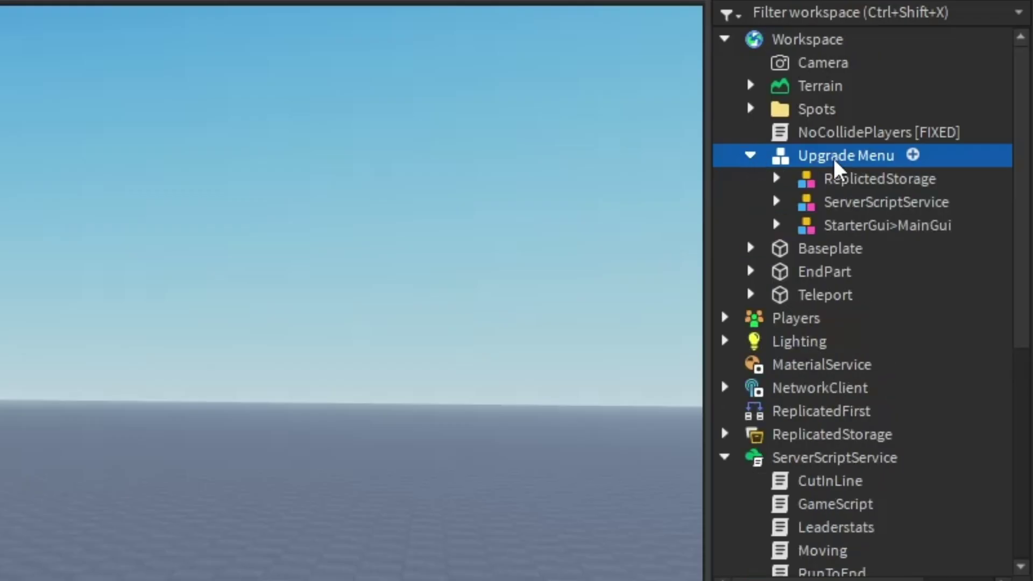
pyautogui.click(965, 103)
pyautogui.moveTo(872, 189); pyautogui.dragTo(905, 431)
pyautogui.hotkey('ctrl', 'u')
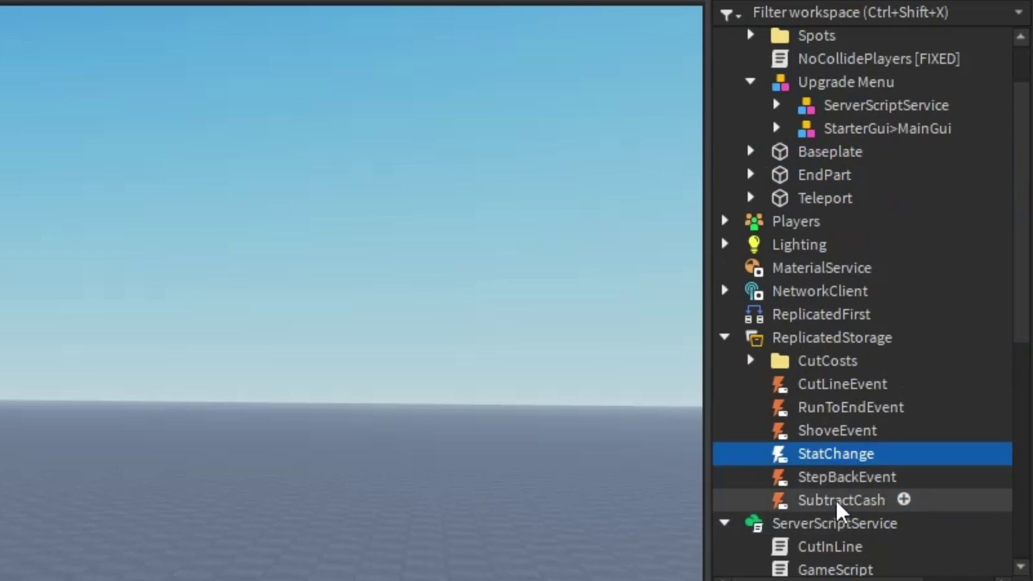
# Move the upgrade server model into ServerScriptService beside CutInLine, Leaderstats and RunToEnd, and ungroup it.
pyautogui.scroll(-3, 863, 108)
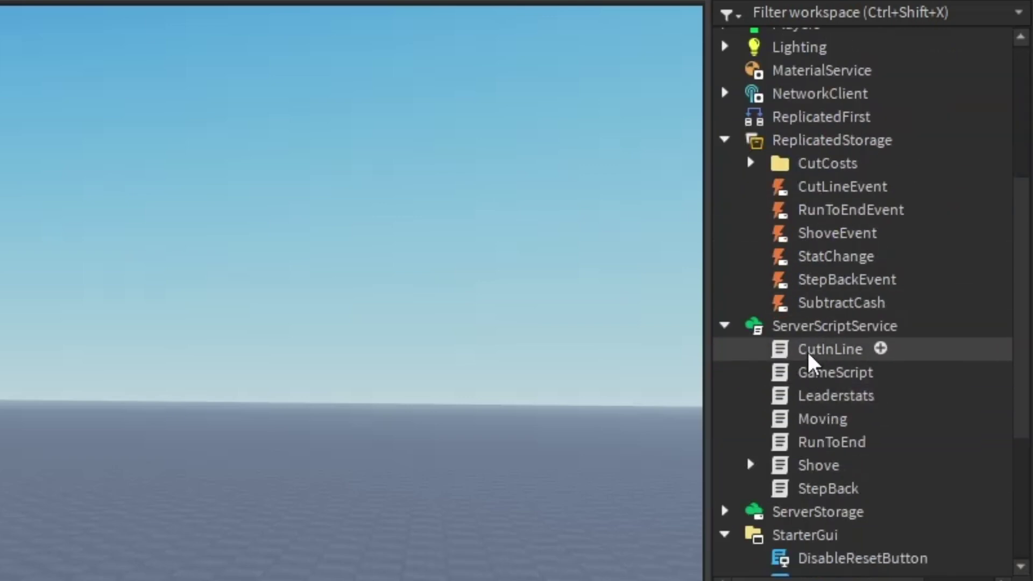
pyautogui.click(790, 350)
pyautogui.keyDown('ctrl'); pyautogui.click(818, 401); pyautogui.keyUp('ctrl')
pyautogui.keyDown('ctrl'); pyautogui.click(842, 446); pyautogui.keyUp('ctrl')
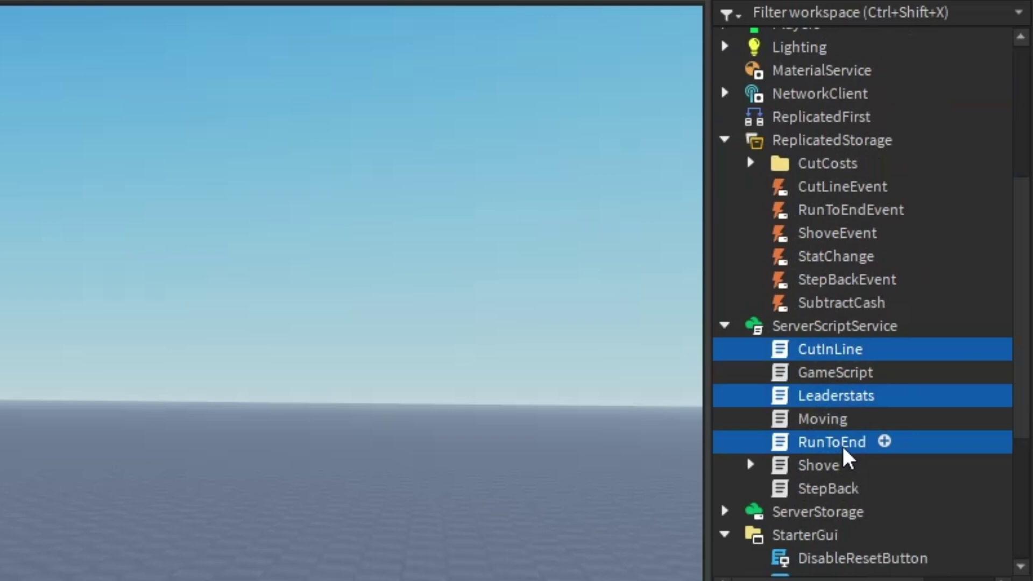
pyautogui.moveTo(1014, 397); pyautogui.dragTo(769, 105)
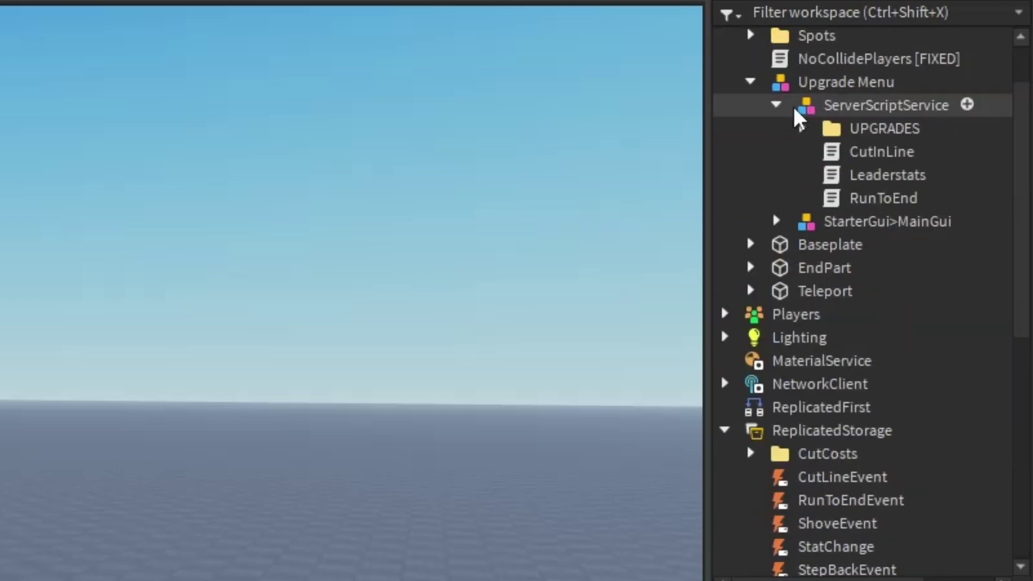
pyautogui.click(775, 111)
pyautogui.moveTo(839, 106); pyautogui.dragTo(850, 281)
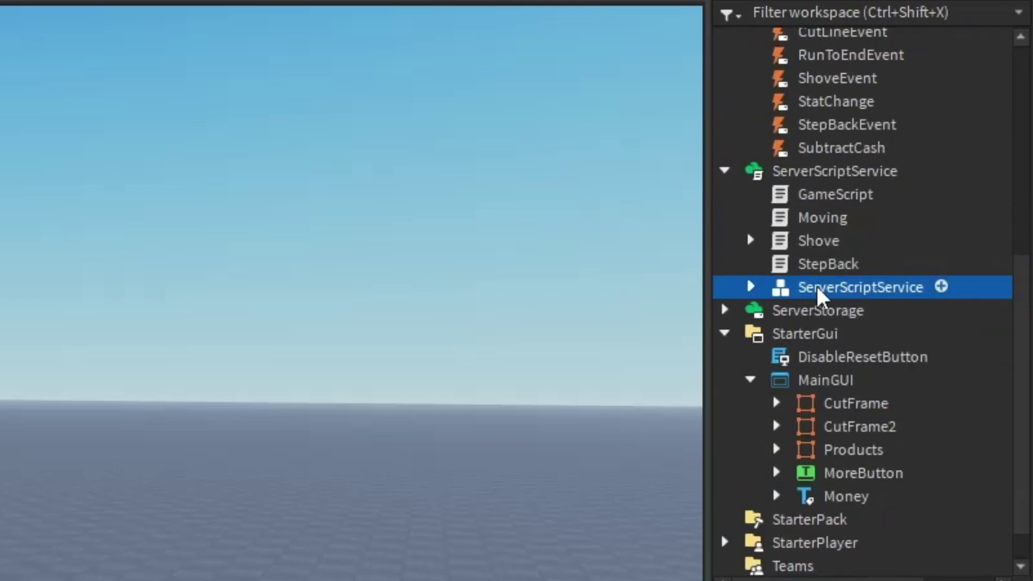
pyautogui.hotkey('ctrl', 'u')
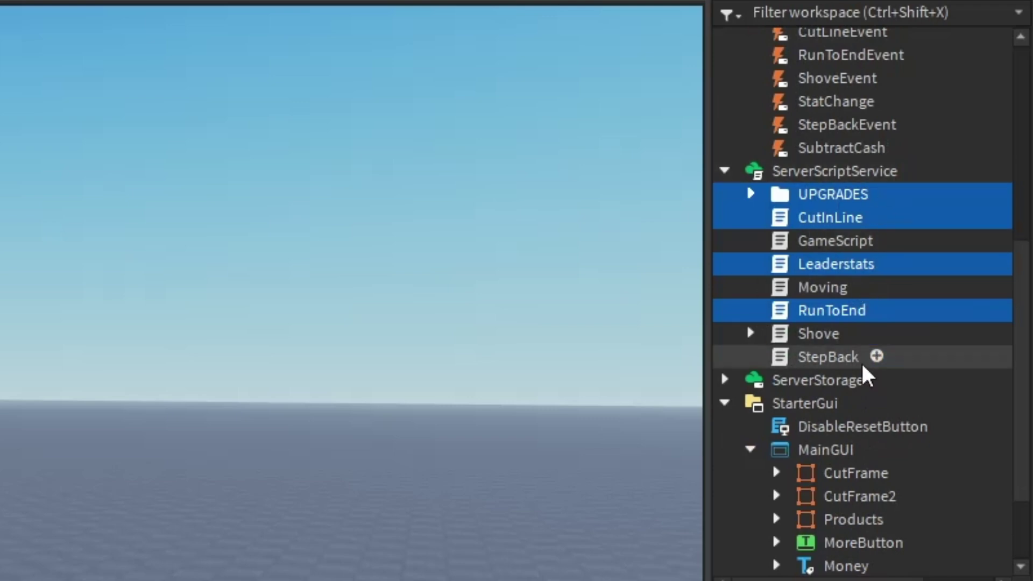
pyautogui.scroll(6, 847, 368)
pyautogui.moveTo(860, 178); pyautogui.dragTo(856, 262)
# Ungroup the StarterGui MainGui model and add the new BuyScript under CutFrame2's Buy button.
pyautogui.scroll(-7, 874, 269)
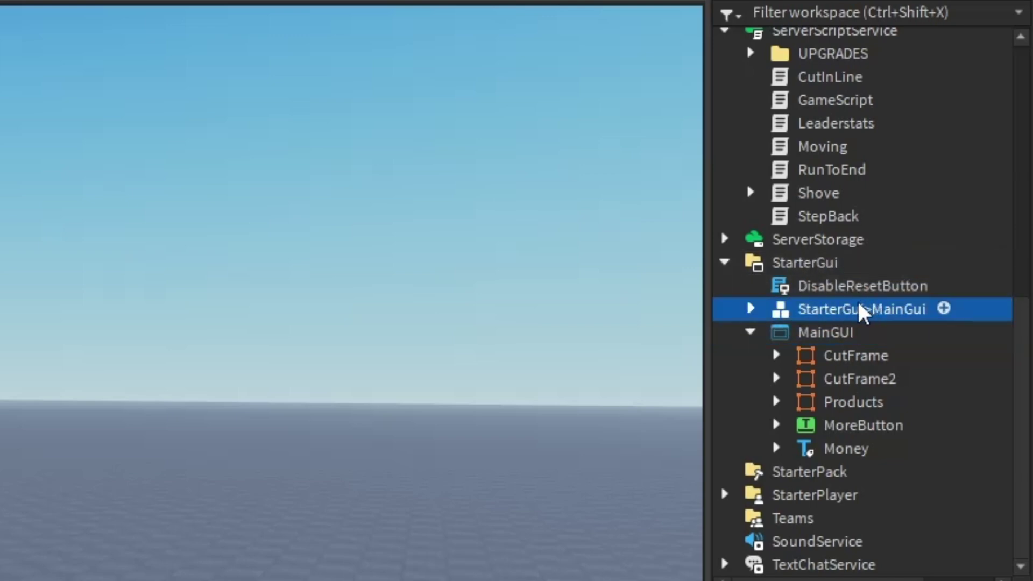
pyautogui.hotkey('ctrl', 'u')
pyautogui.click(800, 339)
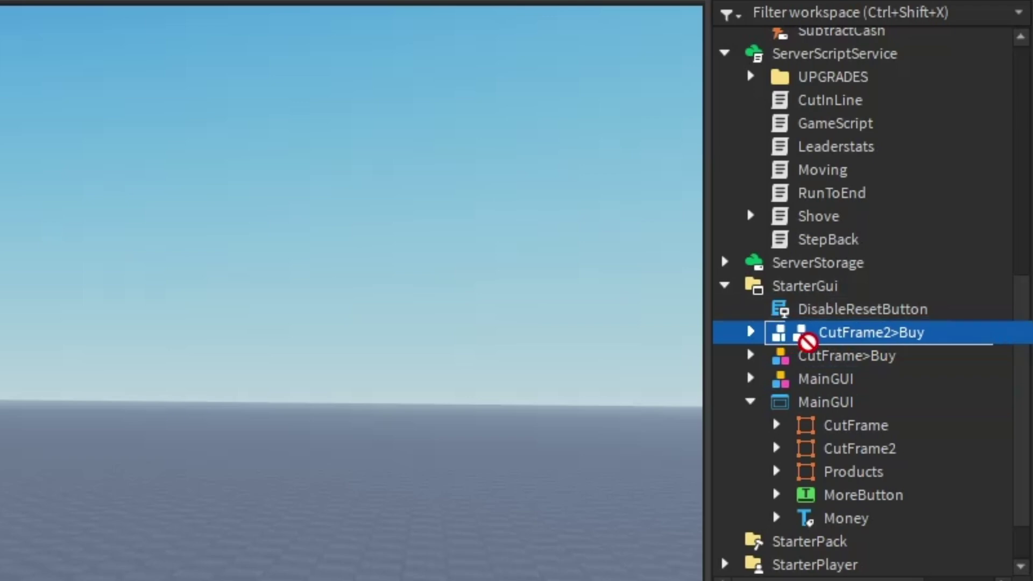
pyautogui.moveTo(801, 339); pyautogui.dragTo(844, 505)
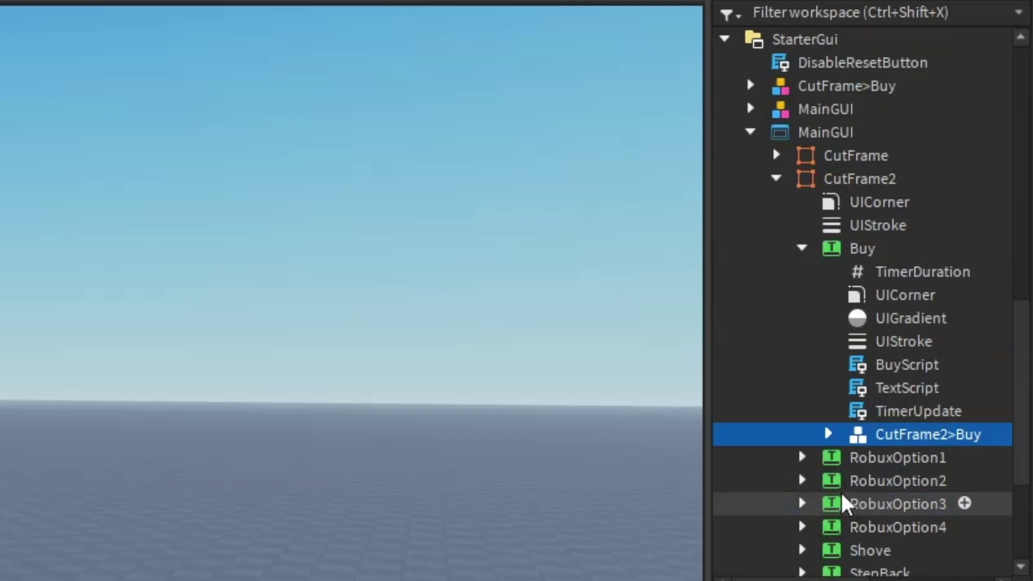
pyautogui.hotkey('ctrl', 'u')
pyautogui.click(892, 390)
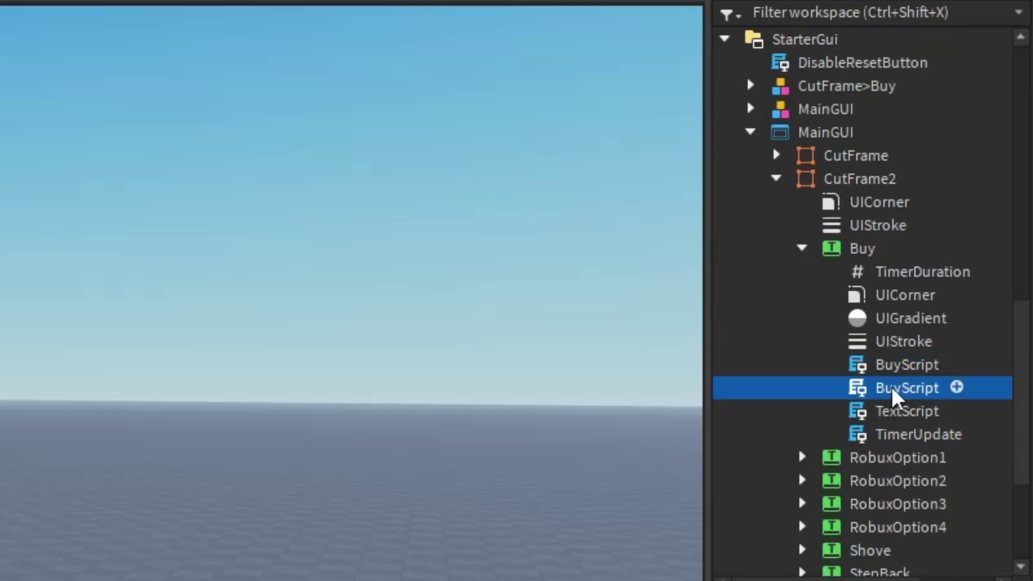
# Add the BuyScript under CutFrame's Buy button and move the MainGUI model into MainGUI.
pyautogui.scroll(3, 883, 397)
pyautogui.moveTo(861, 282); pyautogui.dragTo(869, 427)
pyautogui.hotkey('ctrl', 'u')
pyautogui.click(801, 376)
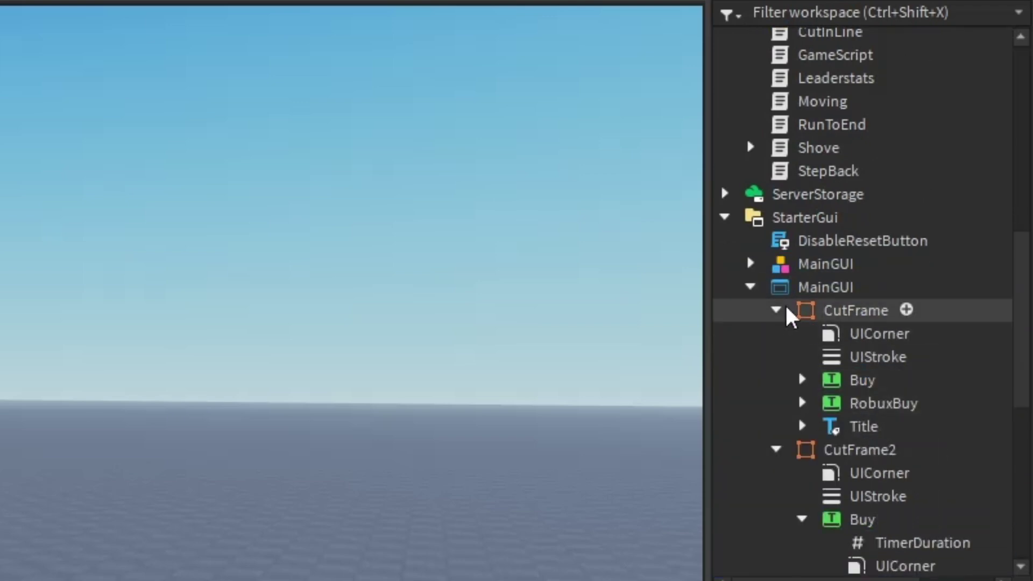
pyautogui.click(795, 307)
pyautogui.moveTo(800, 318); pyautogui.dragTo(842, 334)
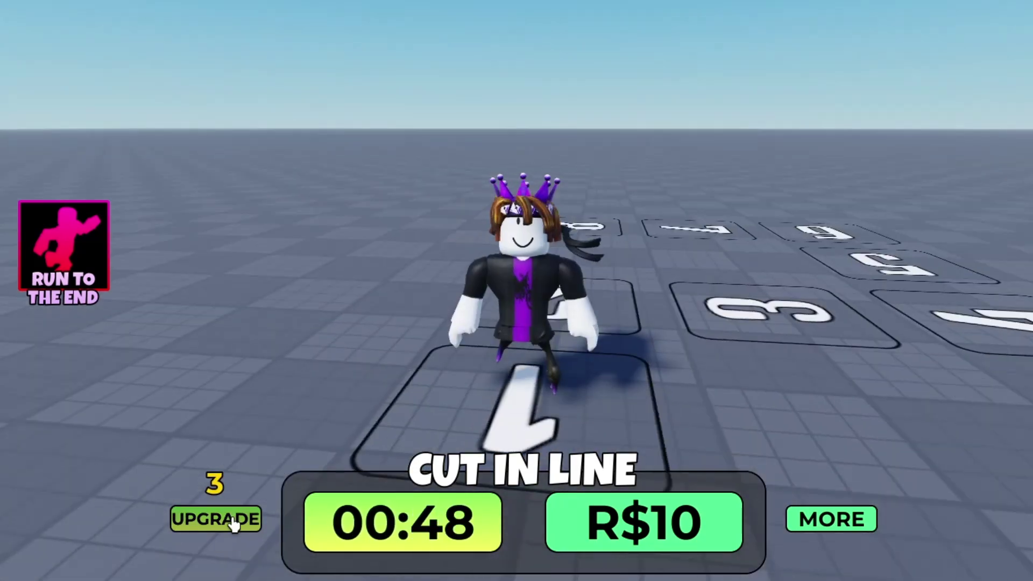
# In the playtest's Upgrade panel, raise Cash Income to 2 and Reduced Cut to 1.
pyautogui.click(234, 525)
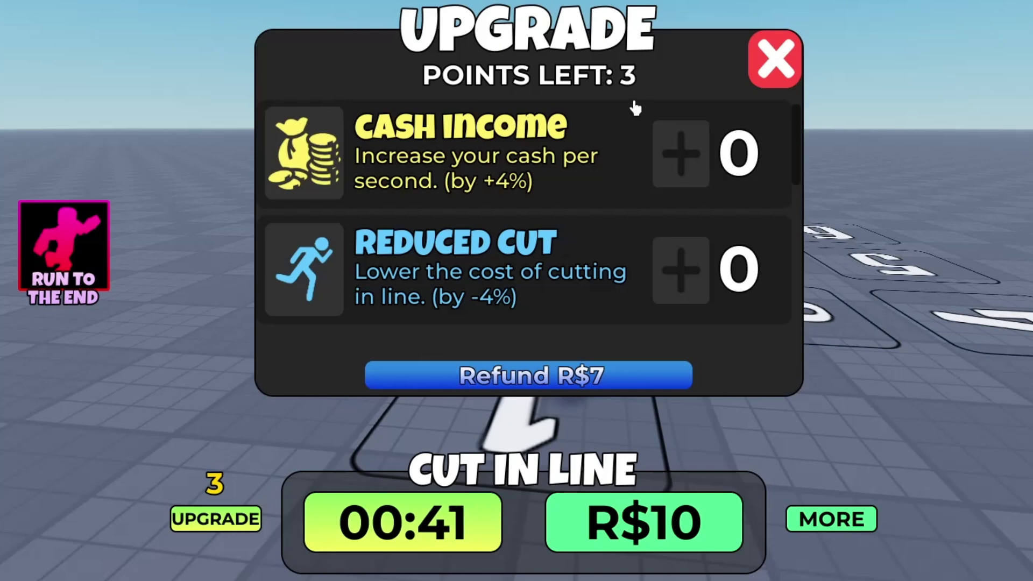
pyautogui.click(666, 159)
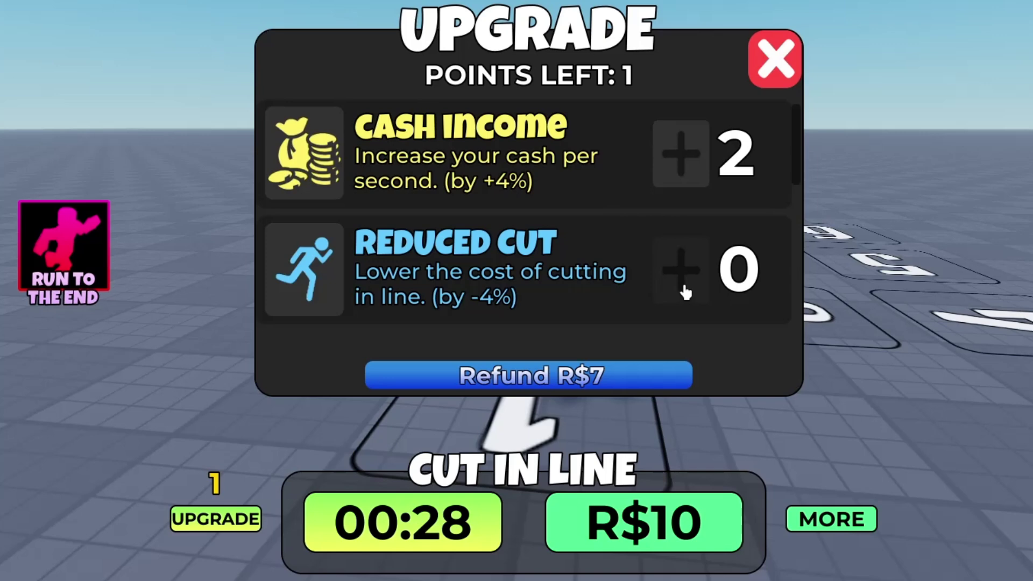
pyautogui.click(684, 274)
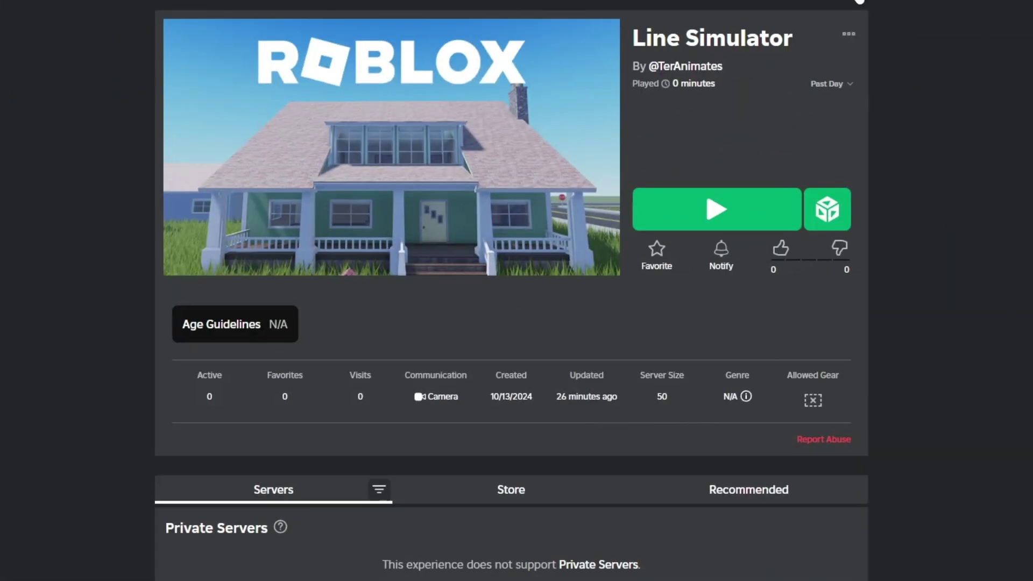
# Go to Line Simulator's Developer Products configuration and start a new developer product.
pyautogui.click(848, 34)
pyautogui.click(836, 185)
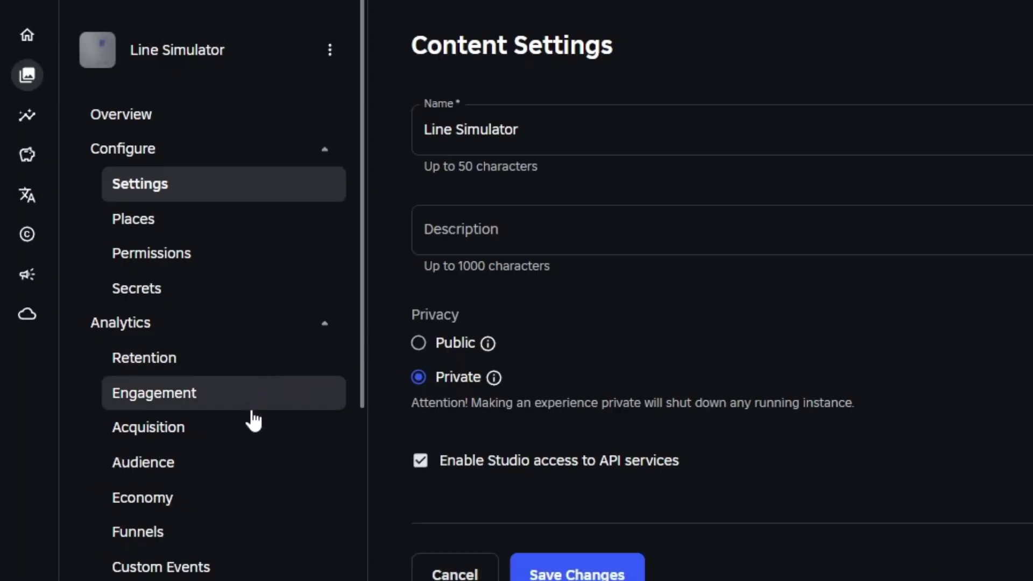
pyautogui.scroll(-5, 252, 421)
pyautogui.click(184, 482)
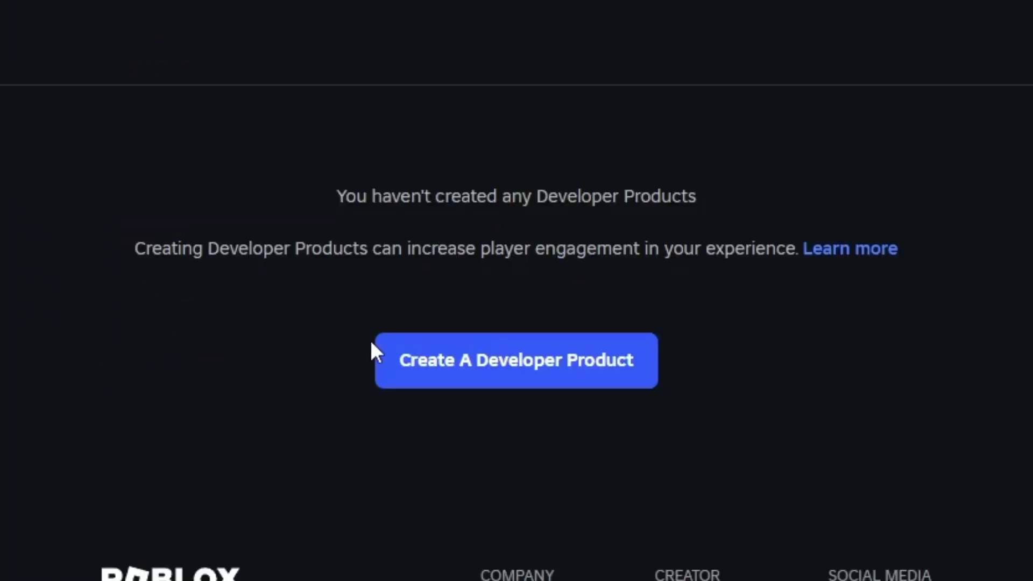
pyautogui.click(548, 367)
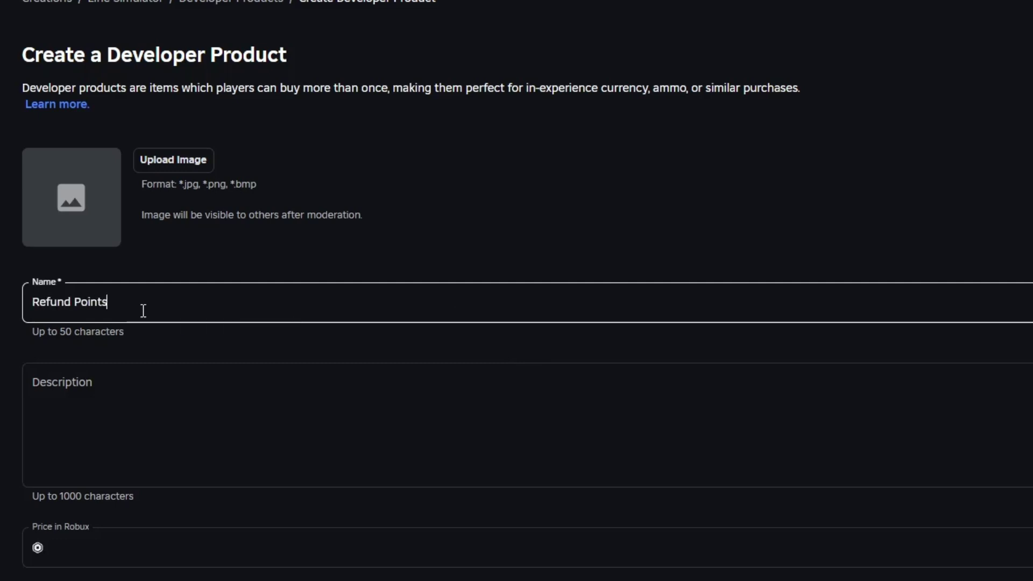
# Create 'Refund Points', described as used to refund your points, at 7 Robux, and copy its ID.
pyautogui.click(134, 533)
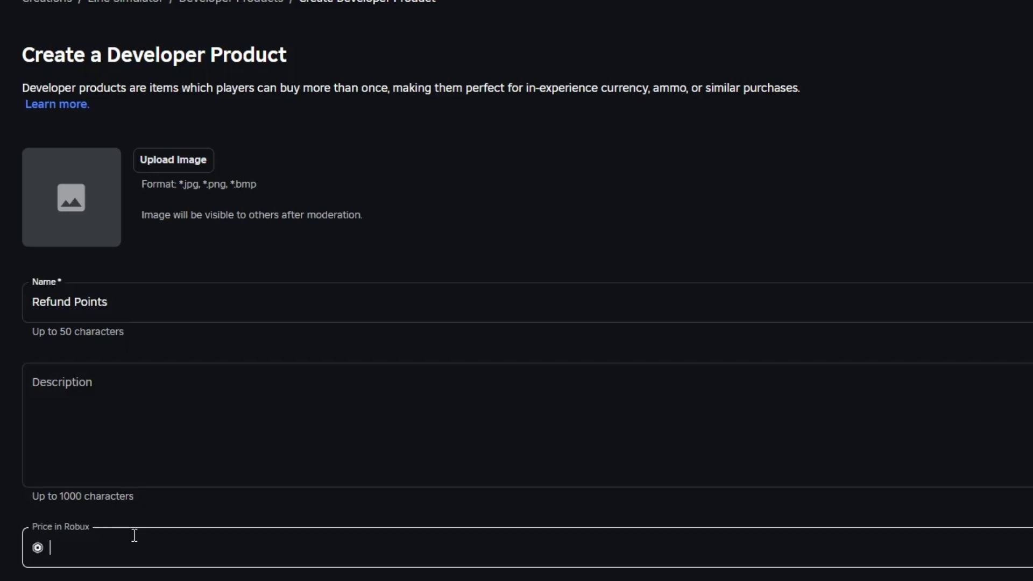
pyautogui.click(58, 436)
pyautogui.click(70, 551)
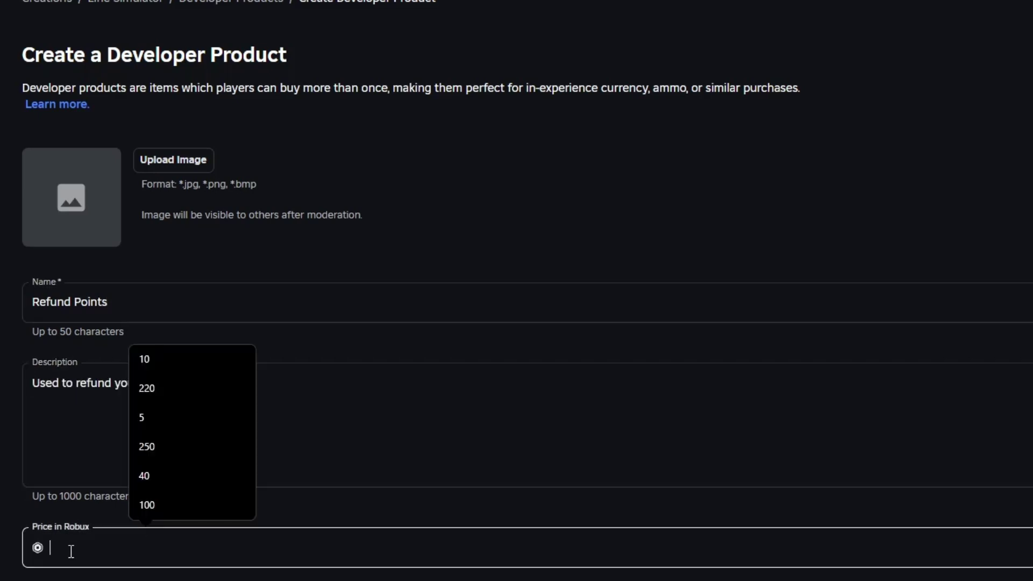
pyautogui.write('7')
pyautogui.click(130, 578)
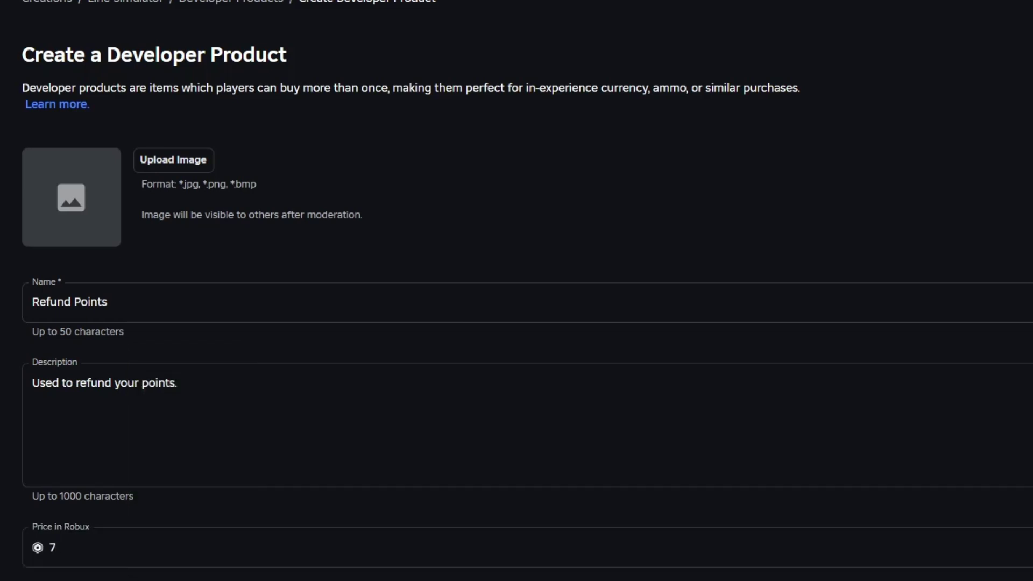
pyautogui.moveTo(44, 329); pyautogui.dragTo(93, 328)
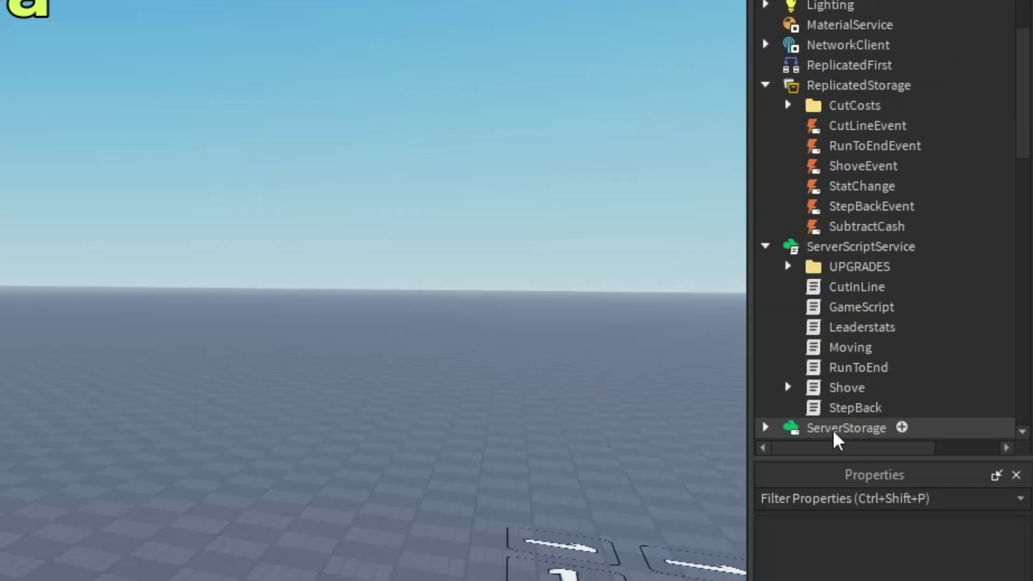
# Paste the new product ID into the UpgradeFrame Refund button's LocalScript.
pyautogui.scroll(-10, 847, 431)
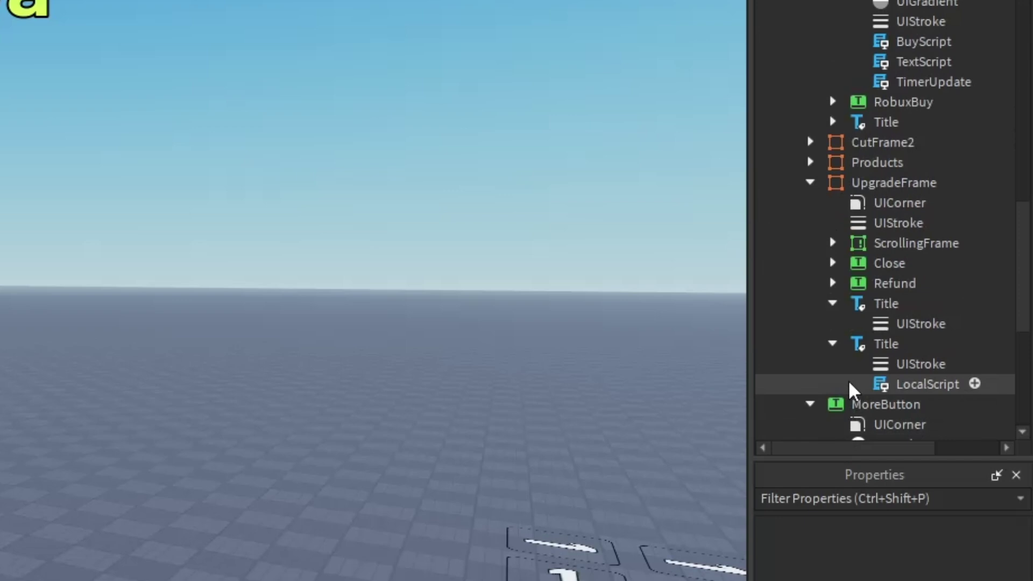
pyautogui.click(861, 183)
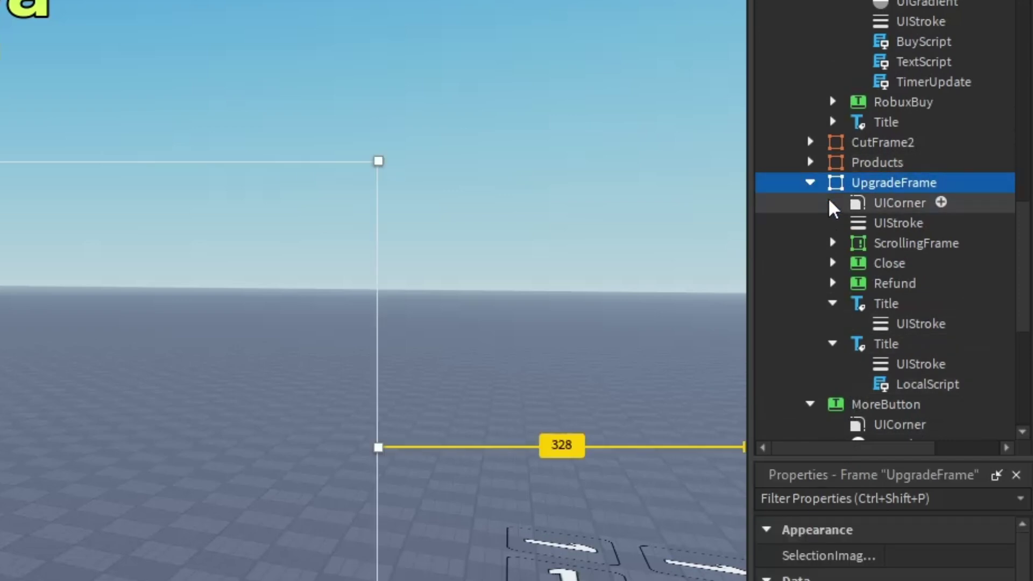
pyautogui.click(870, 283)
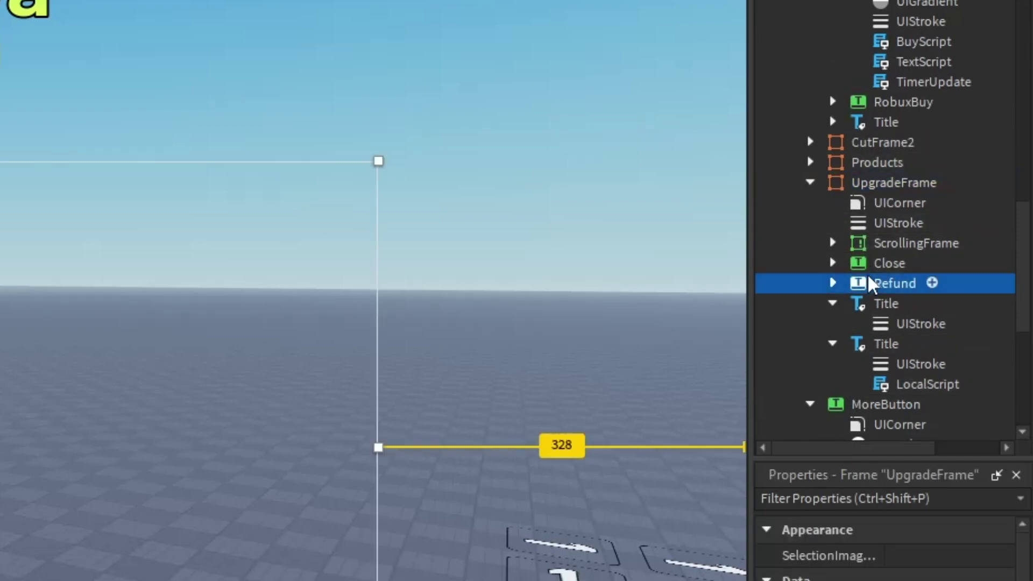
pyautogui.click(832, 283)
pyautogui.doubleClick(878, 346)
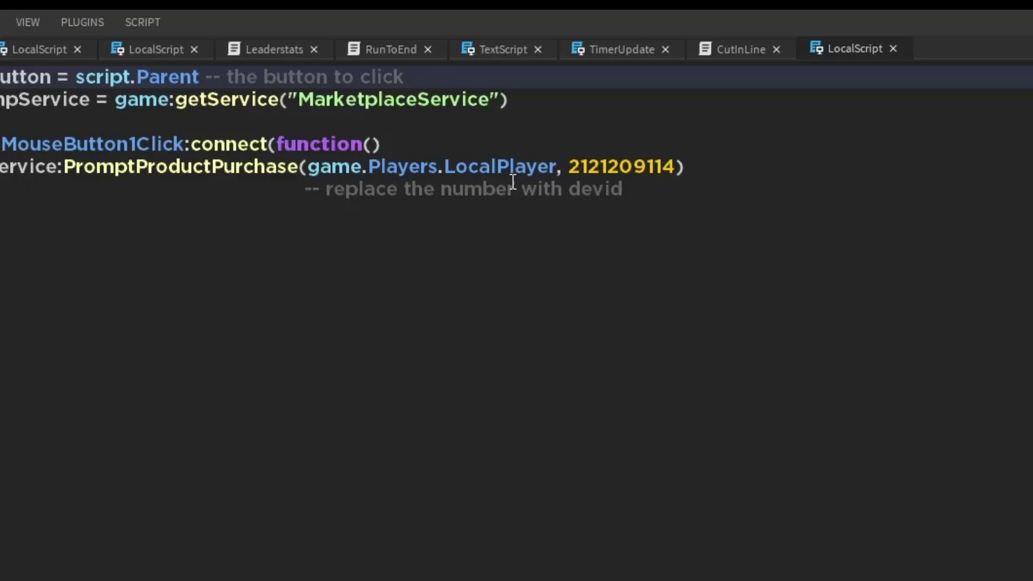
pyautogui.moveTo(569, 170); pyautogui.dragTo(677, 167)
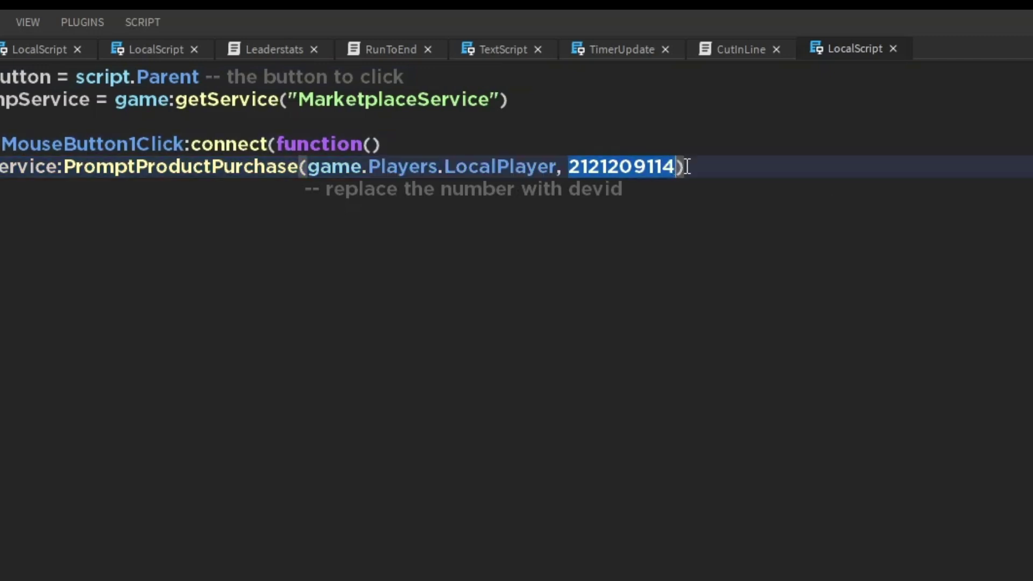
pyautogui.hotkey('ctrl', 'v')
pyautogui.doubleClick(619, 167)
pyautogui.hotkey('ctrl', 'c')
pyautogui.click(705, 233)
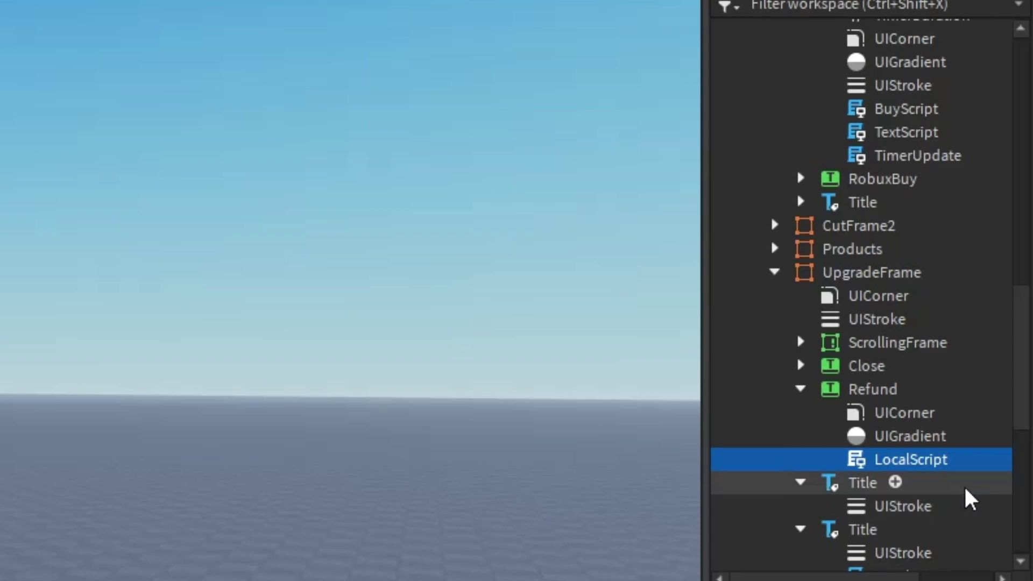
pyautogui.scroll(5, 935, 491)
pyautogui.click(722, 116)
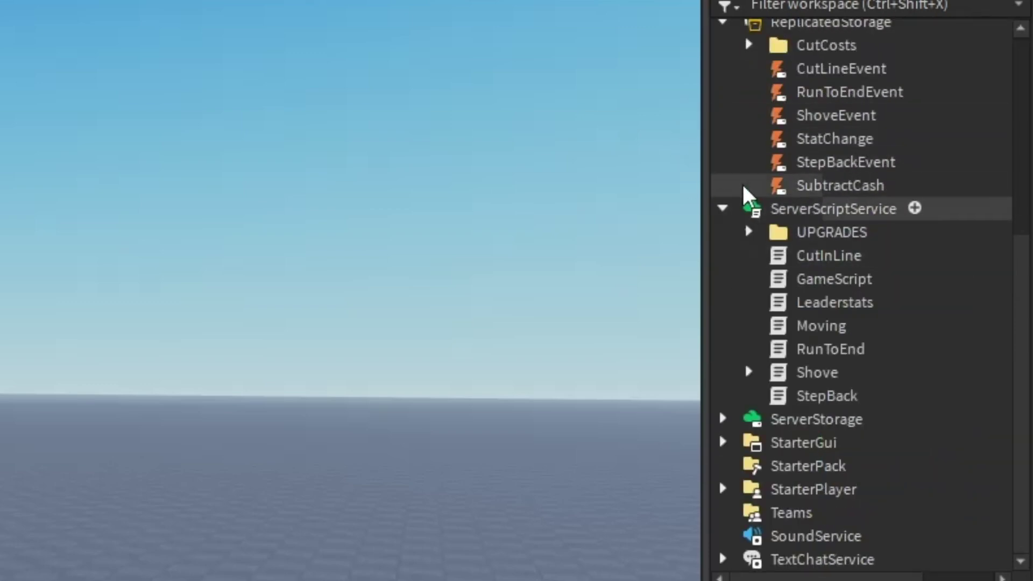
pyautogui.click(752, 236)
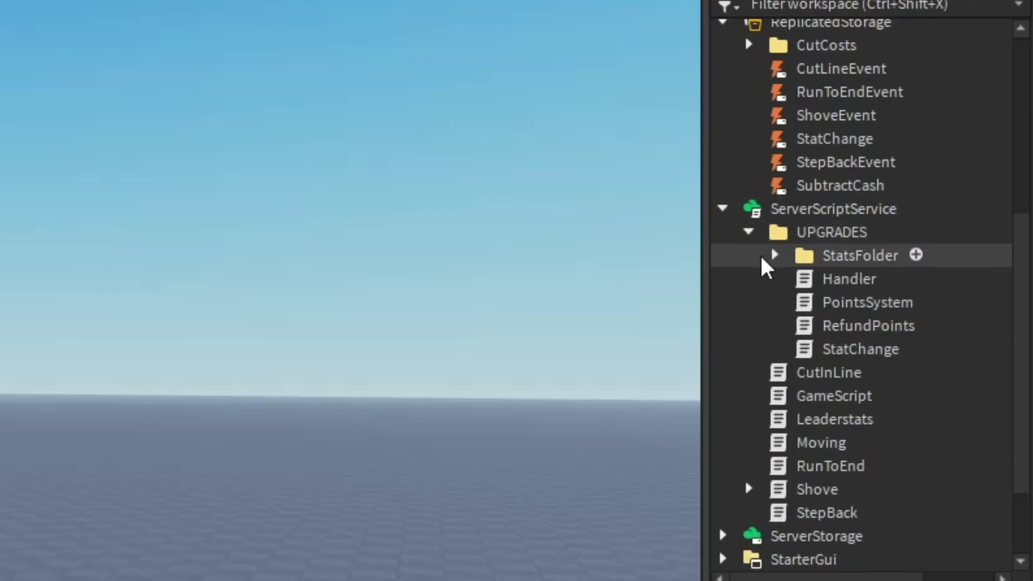
pyautogui.click(774, 320)
pyautogui.doubleClick(777, 326)
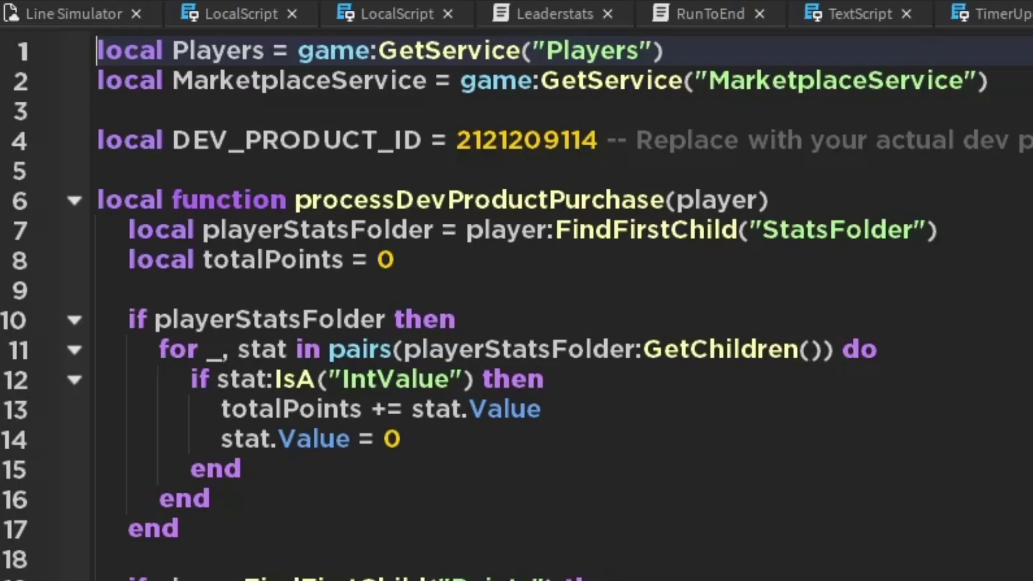
pyautogui.doubleClick(574, 145)
pyautogui.hotkey('ctrl', 'v')
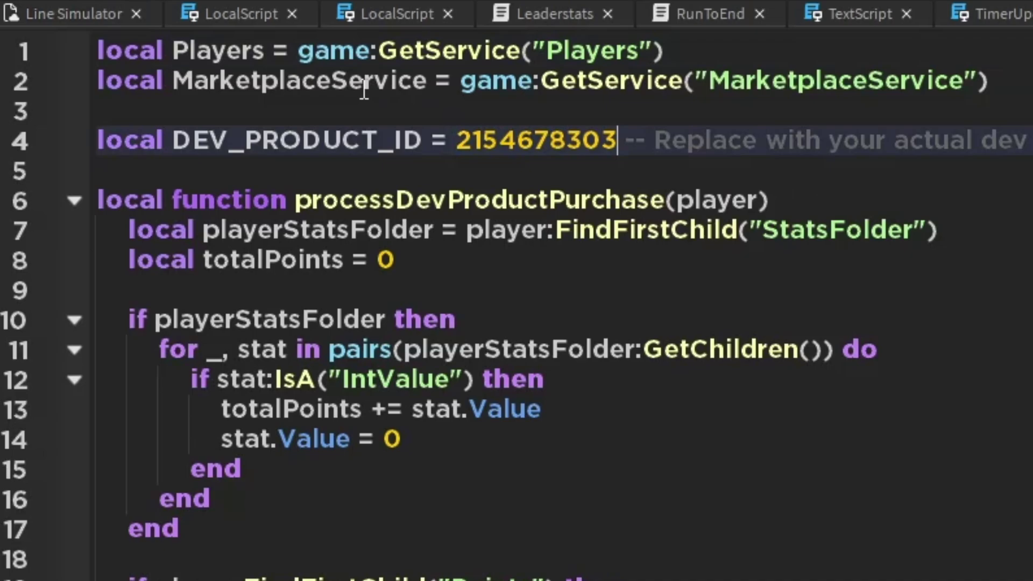
pyautogui.click(76, 12)
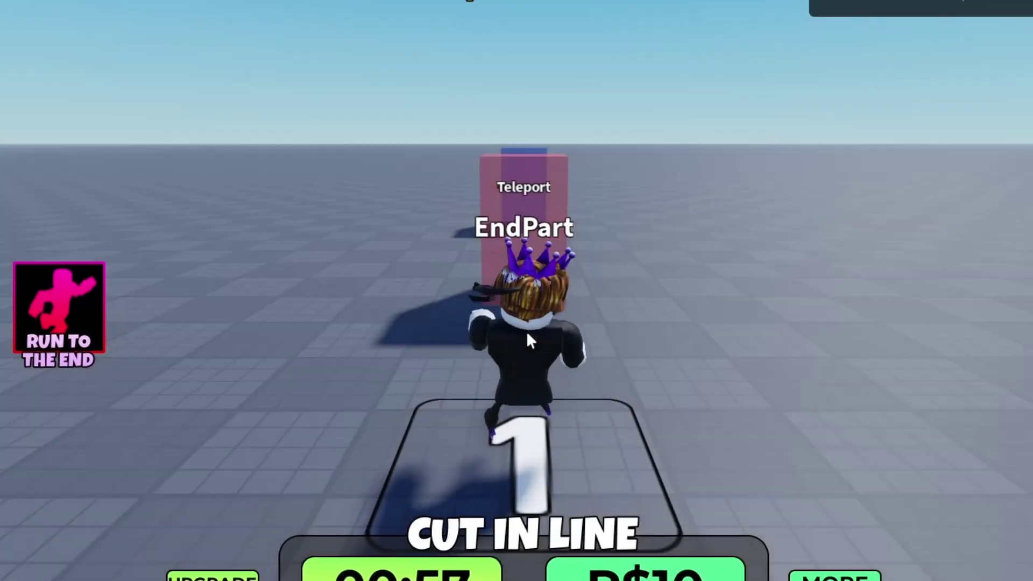
# Test-buy Refund Points for 7 Robux in the Upgrade panel, then buy a Reduced Cut level.
pyautogui.click(212, 574)
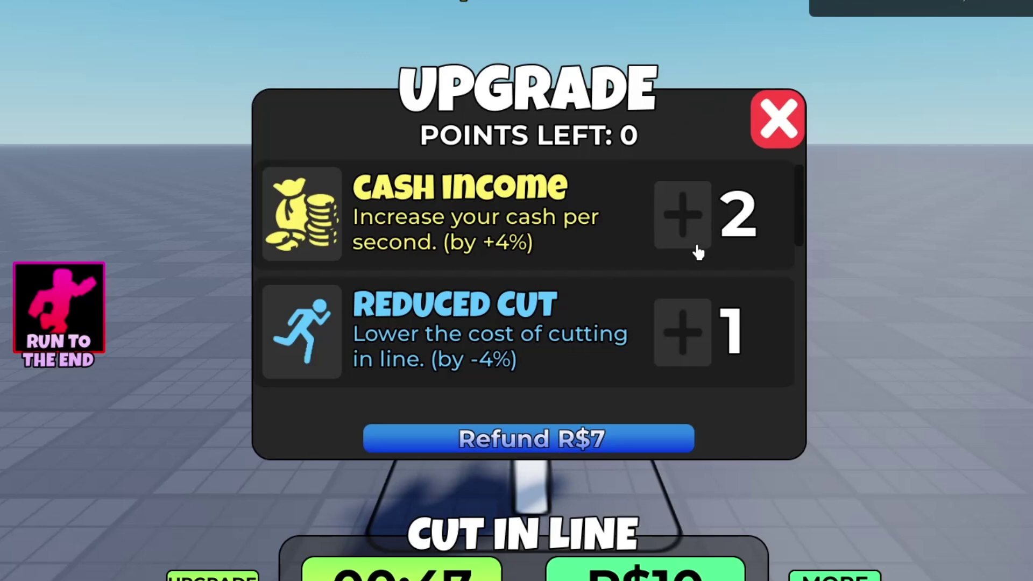
pyautogui.click(663, 442)
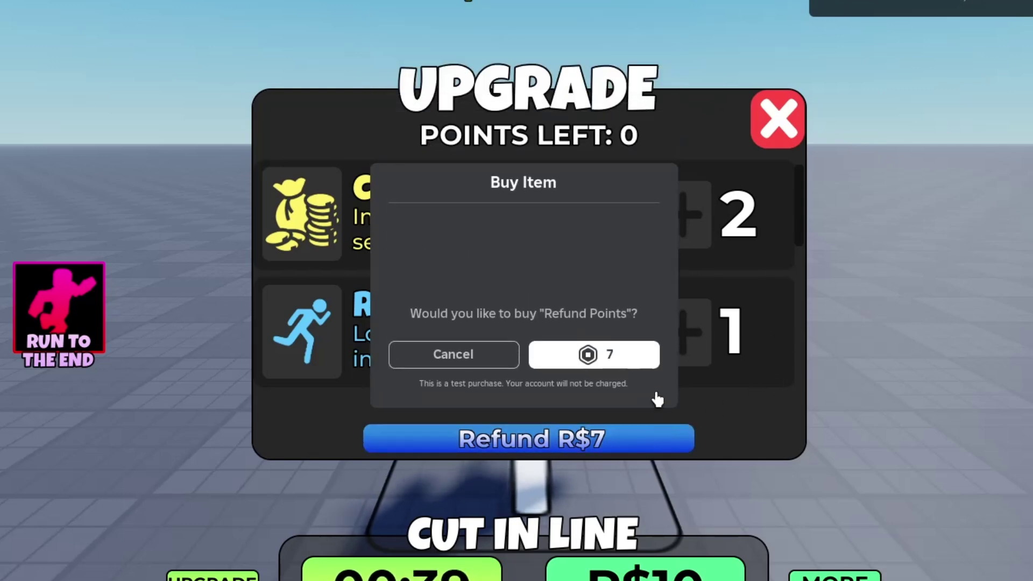
pyautogui.click(635, 357)
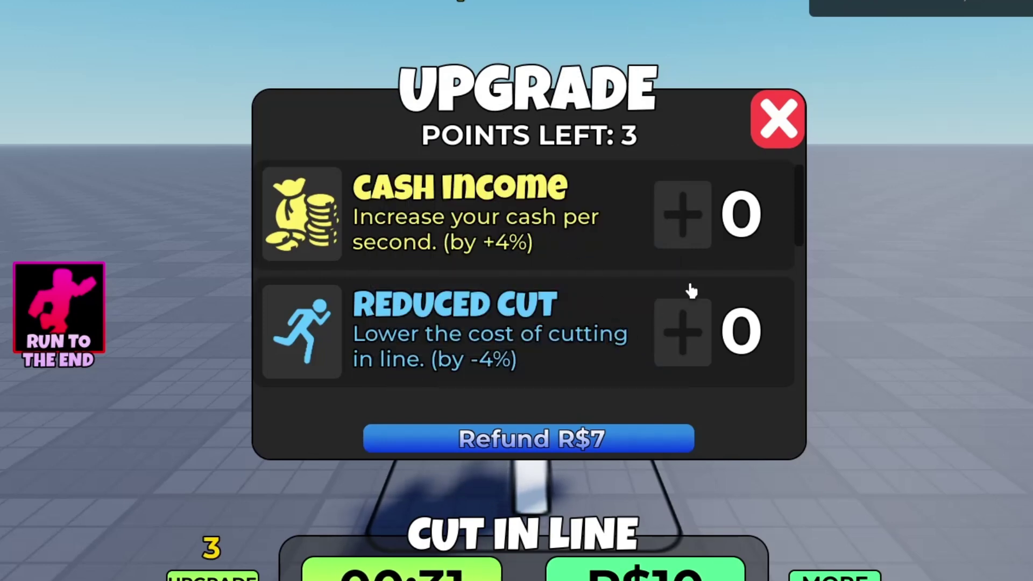
pyautogui.click(688, 323)
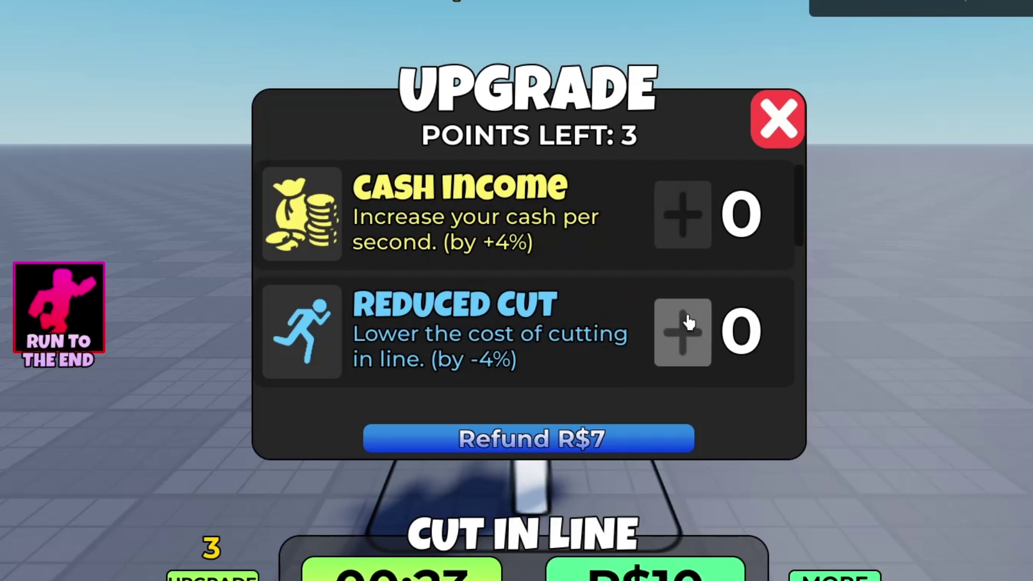
# Buy another Reduced Cut level, then duplicate CashIncome and rename the copy ReducedShove.
pyautogui.click(688, 322)
pyautogui.click(689, 322)
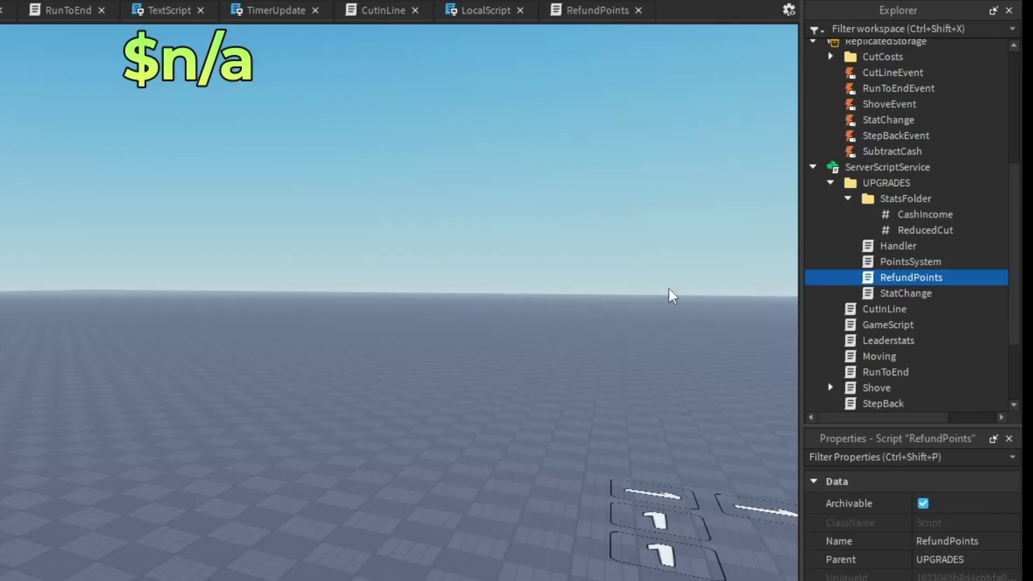
pyautogui.click(915, 215)
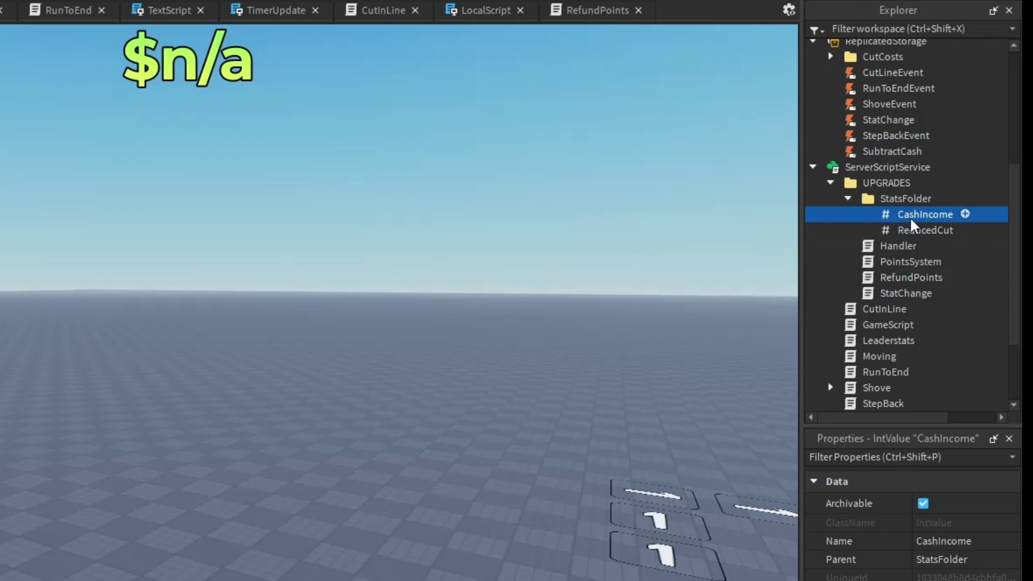
pyautogui.hotkey('ctrl', 'd')
pyautogui.click(945, 542)
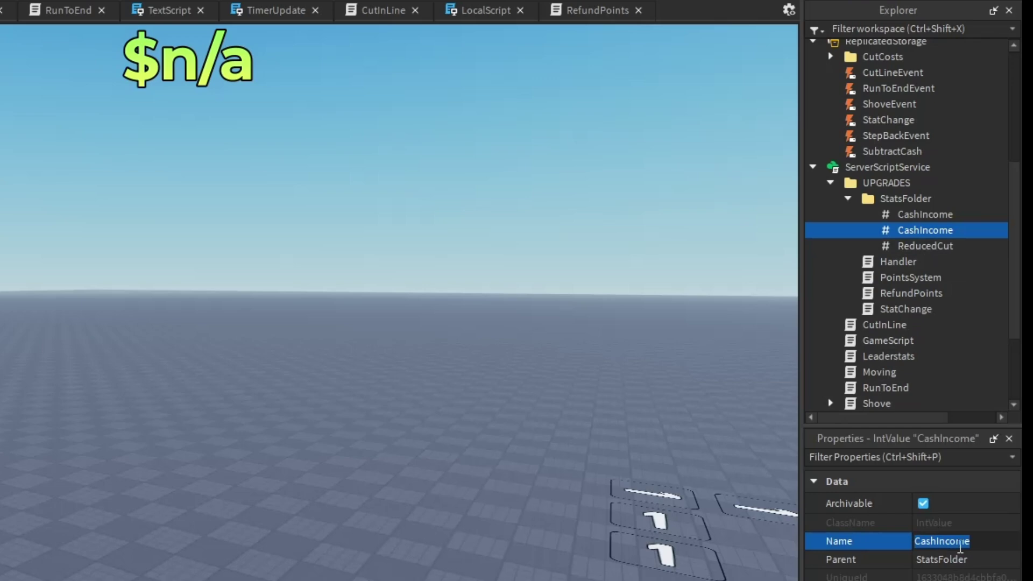
pyautogui.write('ReducedS')
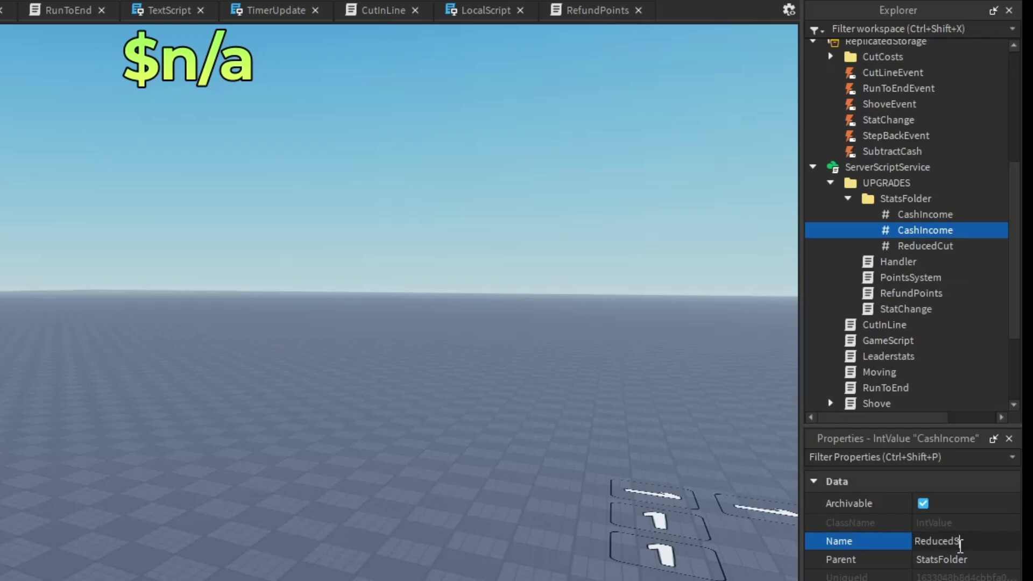
pyautogui.write('hove')
pyautogui.press('Return')
# Expand StarterGui in the Explorer to reach the MainGUI menu frames.
pyautogui.scroll(-3, 915, 258)
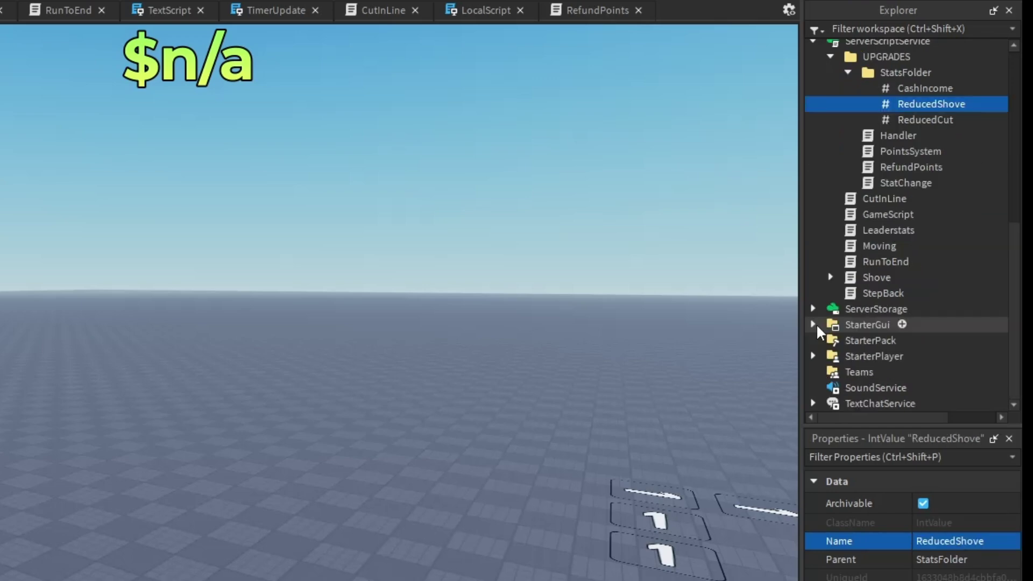
pyautogui.click(813, 324)
pyautogui.scroll(-2, 913, 269)
pyautogui.click(909, 278)
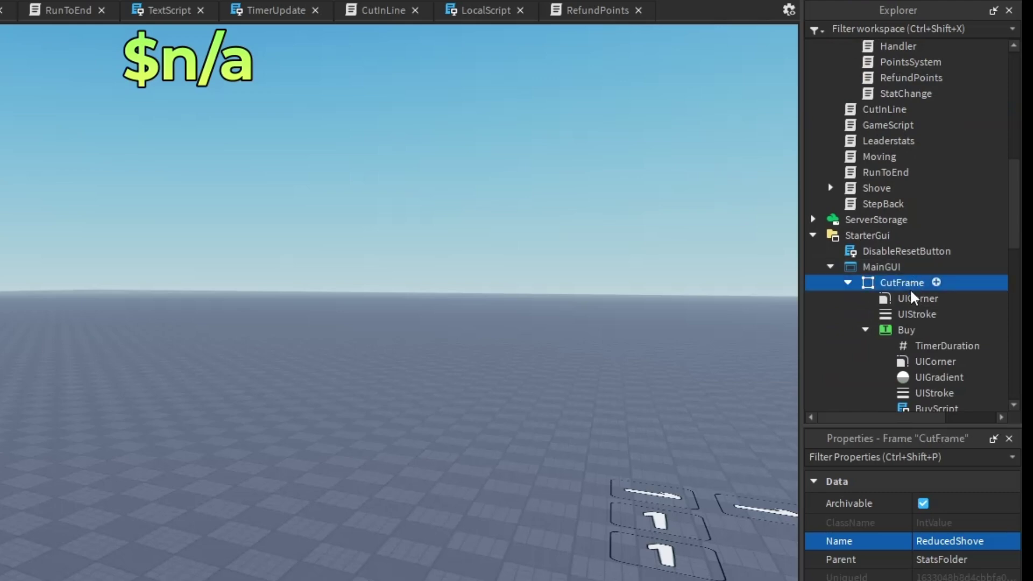
pyautogui.scroll(-4, 896, 316)
# Duplicate the Reduced Cut row in UpgradeFrame and retitle the copy REDUCED SHOVE.
pyautogui.scroll(-2, 892, 309)
pyautogui.click(898, 251)
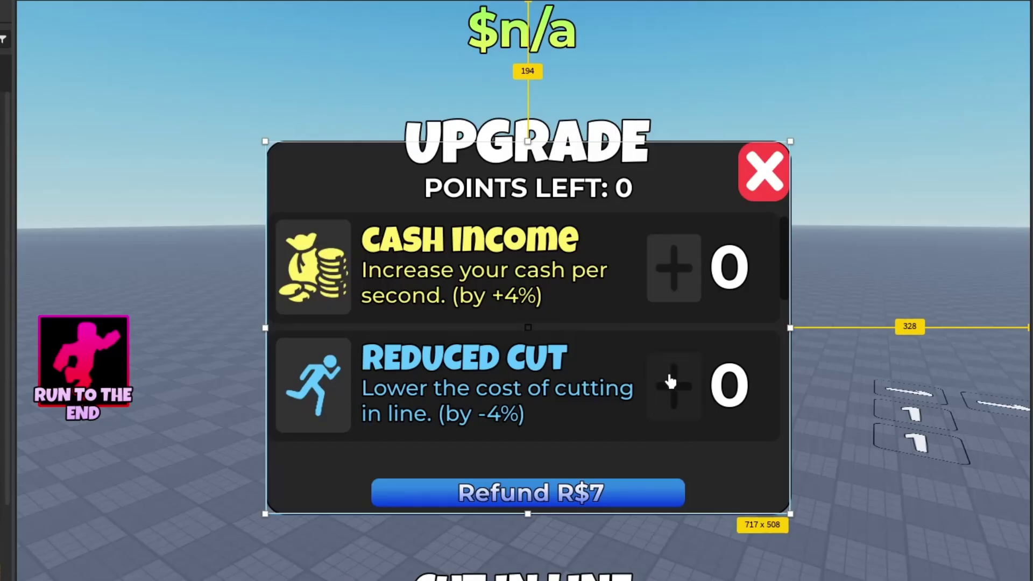
pyautogui.click(625, 348)
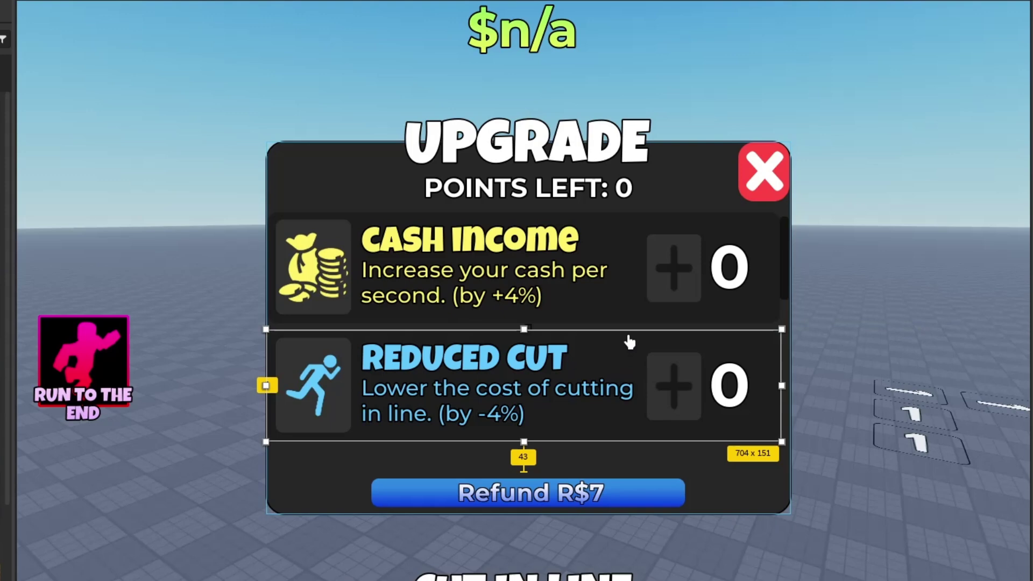
pyautogui.hotkey('ctrl', 'd')
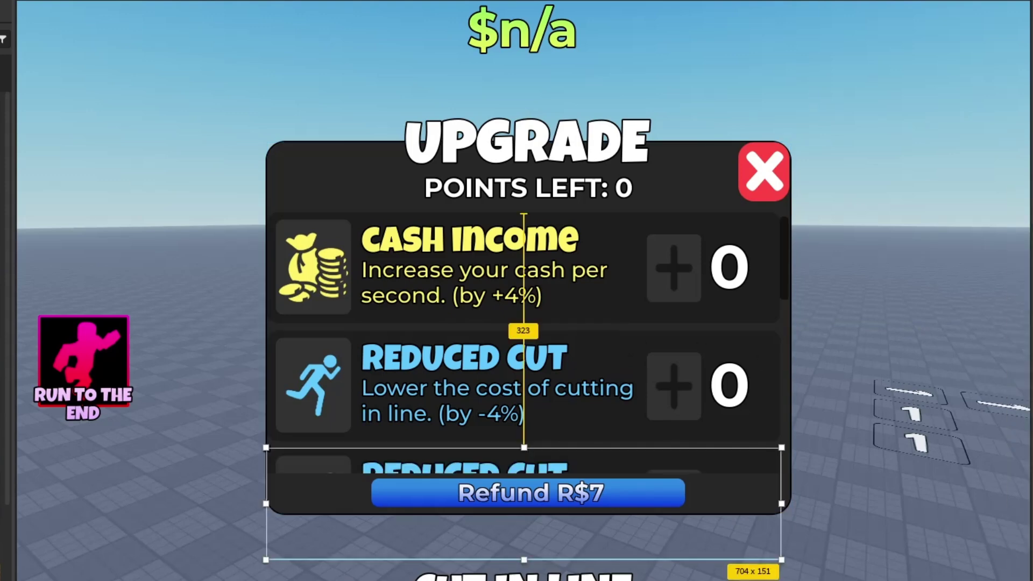
pyautogui.scroll(-3, 634, 376)
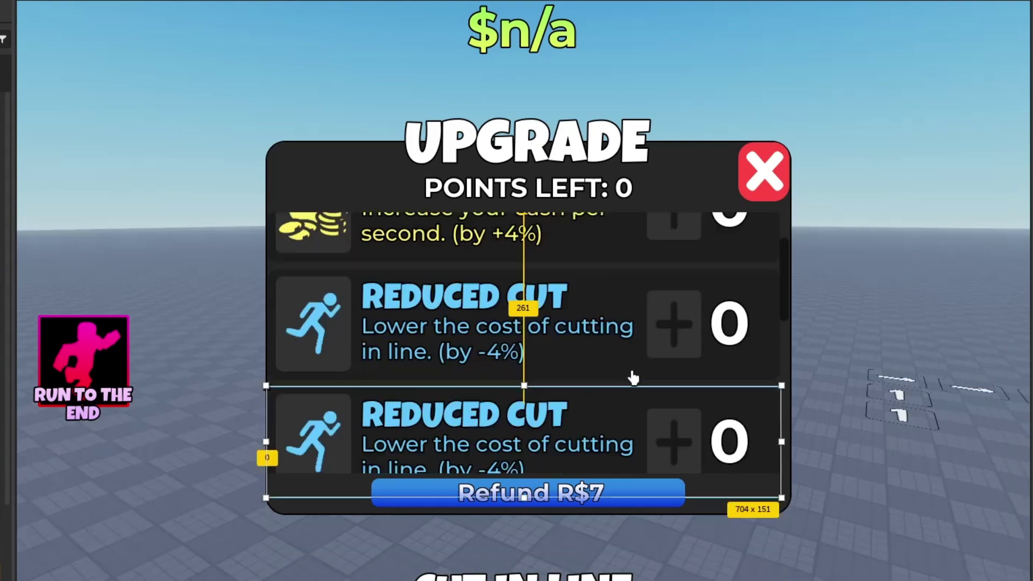
pyautogui.click(523, 370)
pyautogui.doubleClick(523, 370)
pyautogui.write('REDUCED SHOVE')
pyautogui.press('Return')
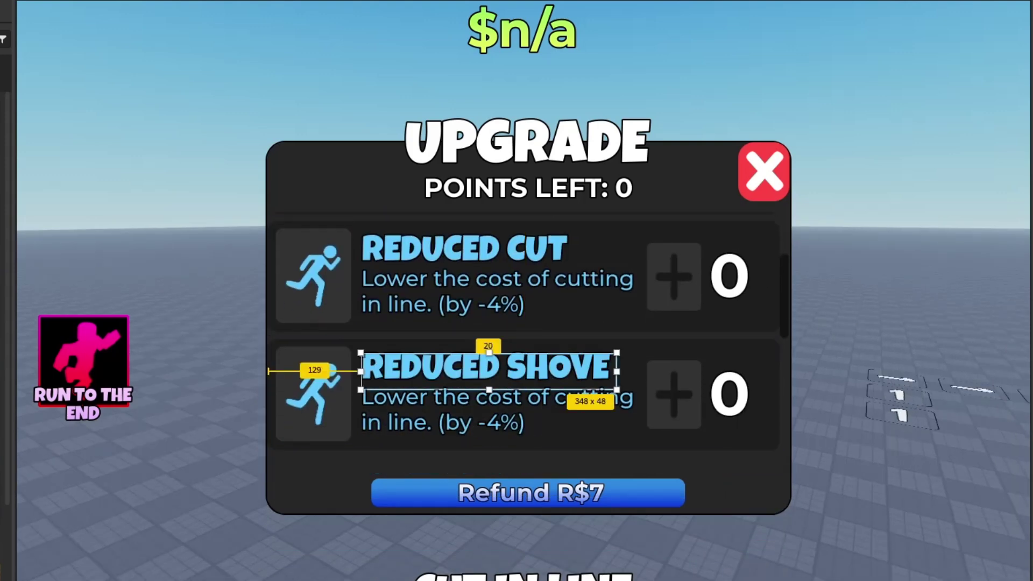
# Colour the new row's text red and replace its runner icon with the shove icon file.
pyautogui.click(609, 482)
pyautogui.click(504, 409)
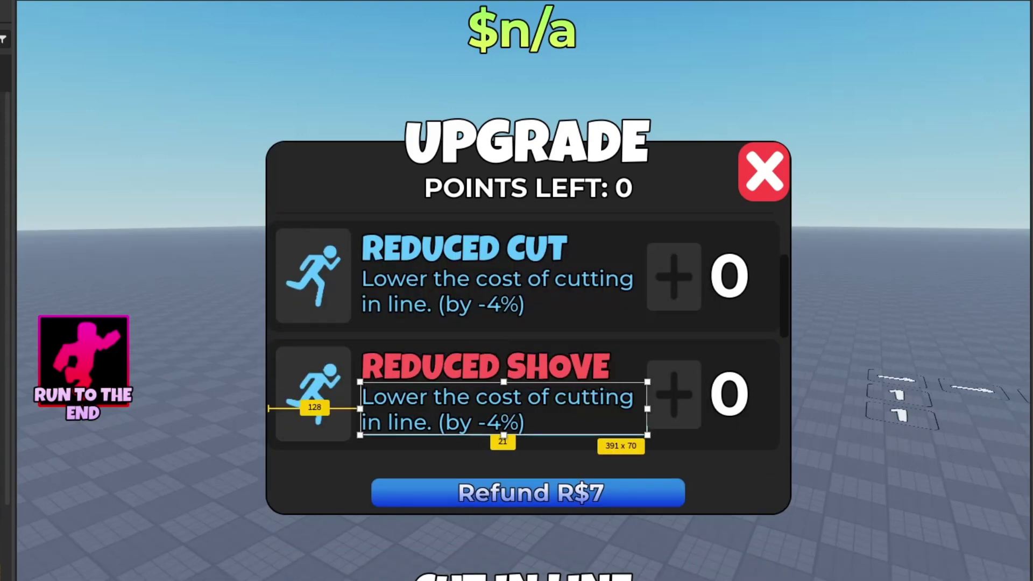
pyautogui.click(338, 375)
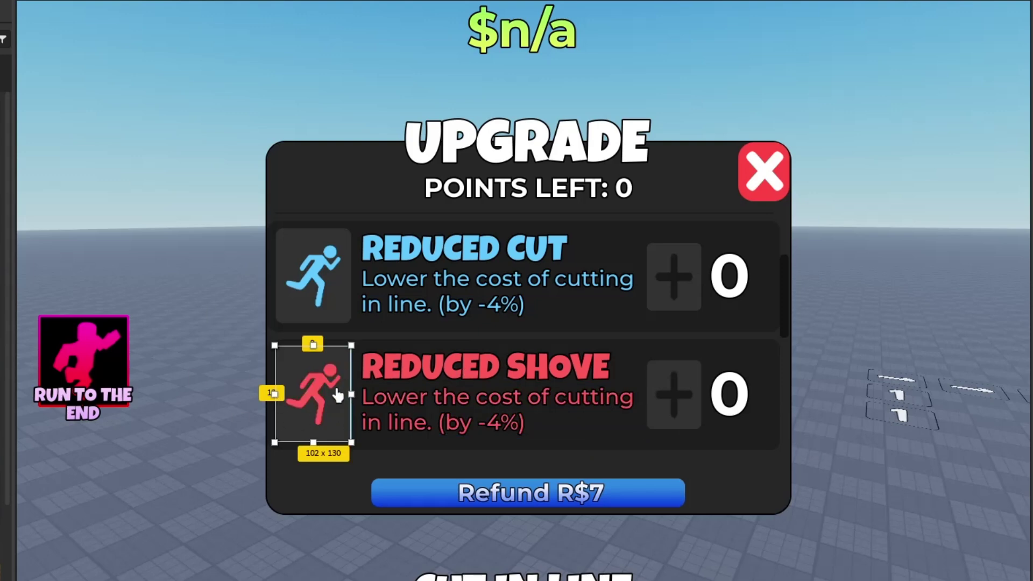
pyautogui.hotkey('alt', 'Tab')
pyautogui.moveTo(27, 425); pyautogui.dragTo(310, 420)
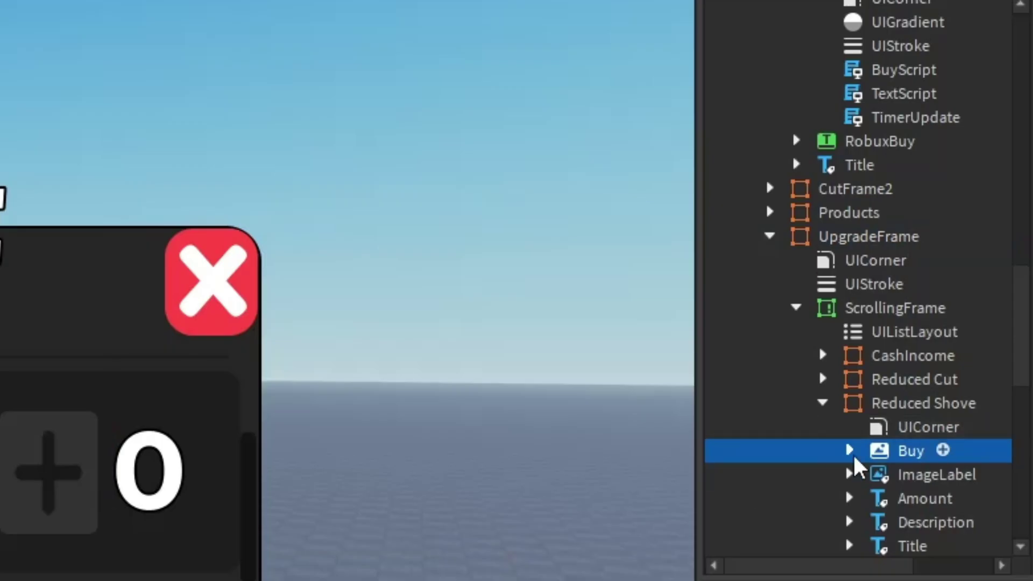
# Open the Reduced Shove Buy LocalScript and select Cut in its FireServer upgrade name.
pyautogui.click(848, 451)
pyautogui.doubleClick(935, 430)
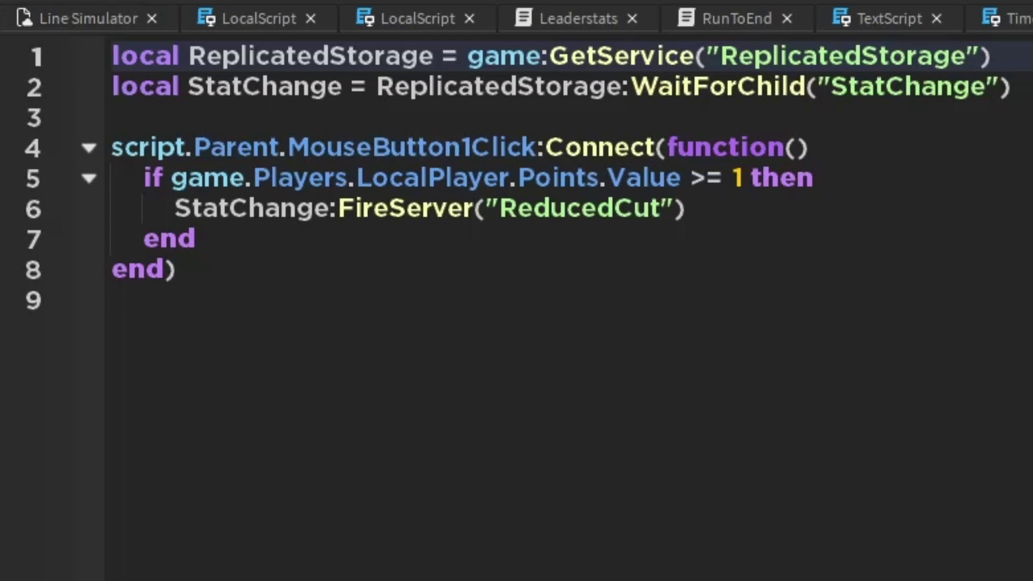
pyautogui.doubleClick(559, 208)
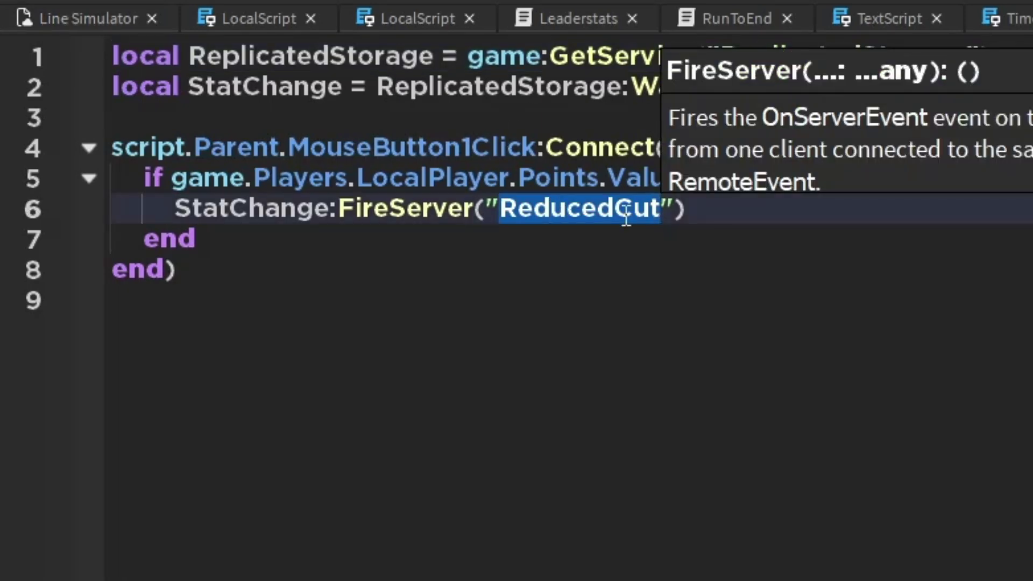
pyautogui.moveTo(613, 211); pyautogui.dragTo(665, 210)
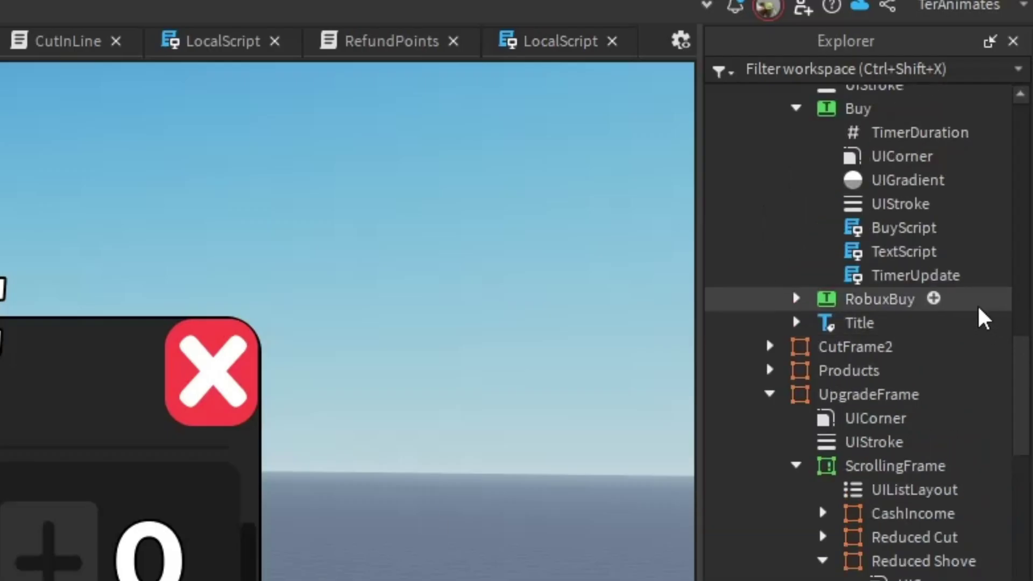
pyautogui.scroll(5, 976, 312)
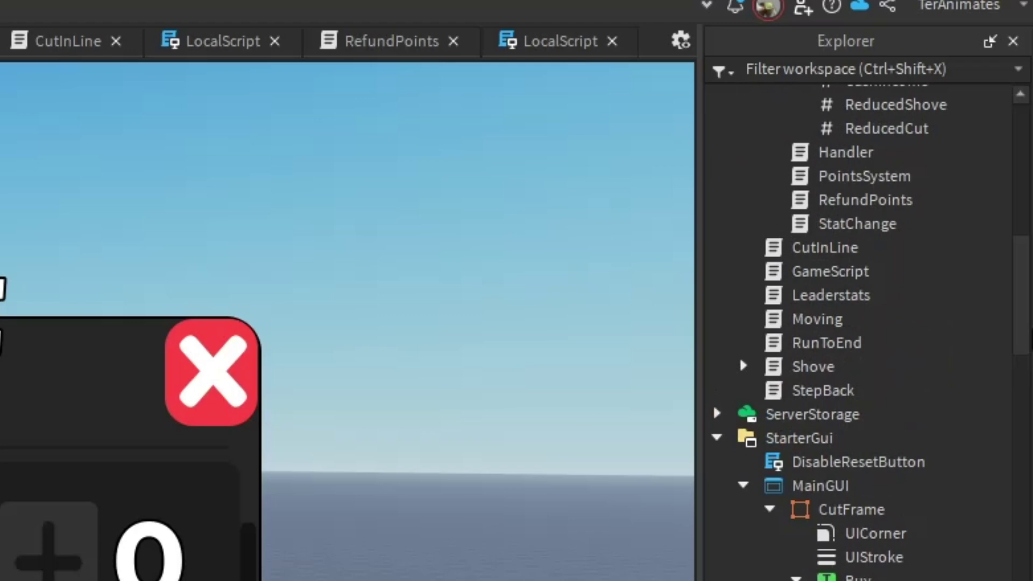
pyautogui.scroll(3, 1000, 353)
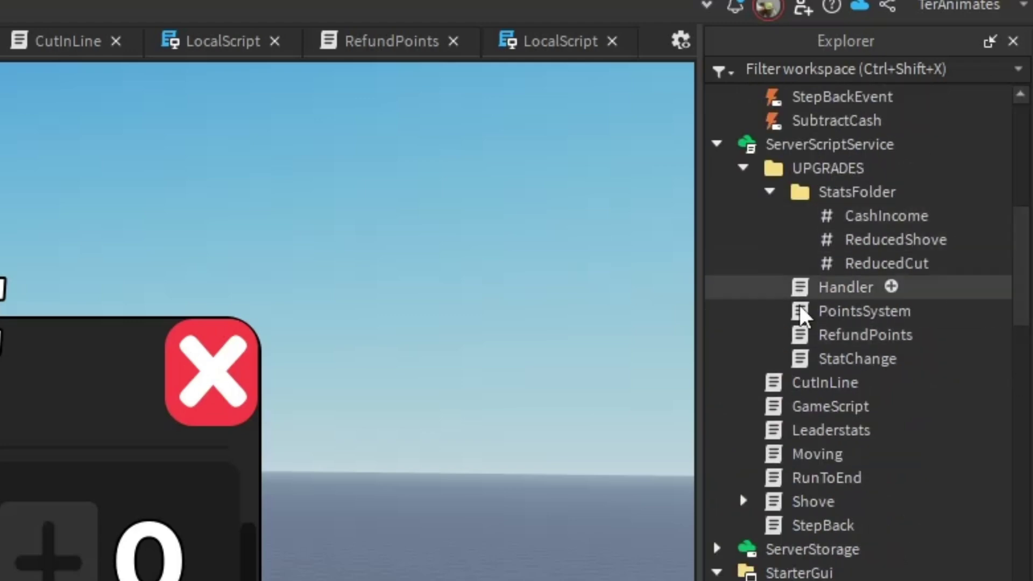
# In StatChange, paste a copy of the ReducedCut if-block and rename it to ReducedShove.
pyautogui.click(871, 168)
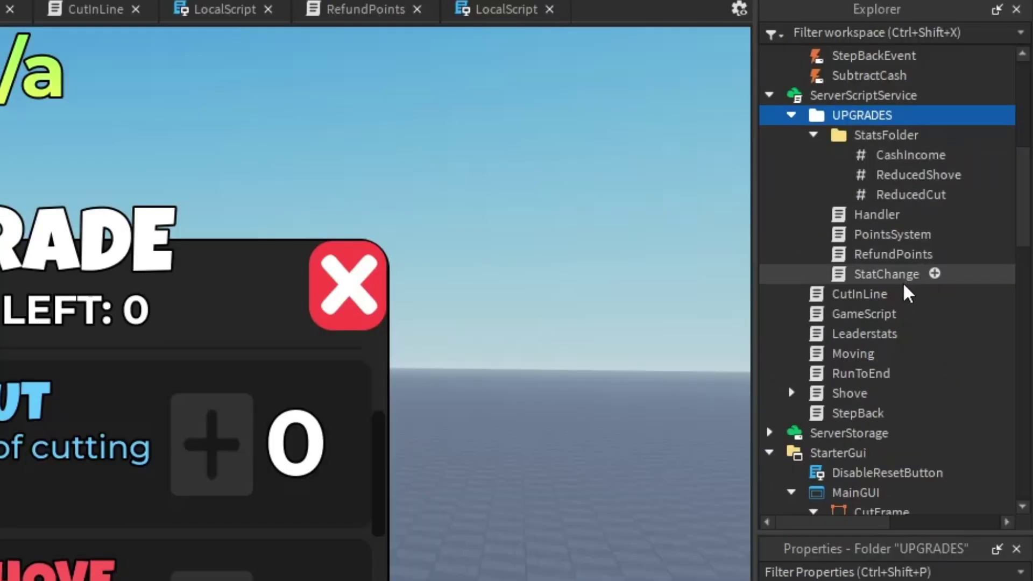
pyautogui.doubleClick(893, 275)
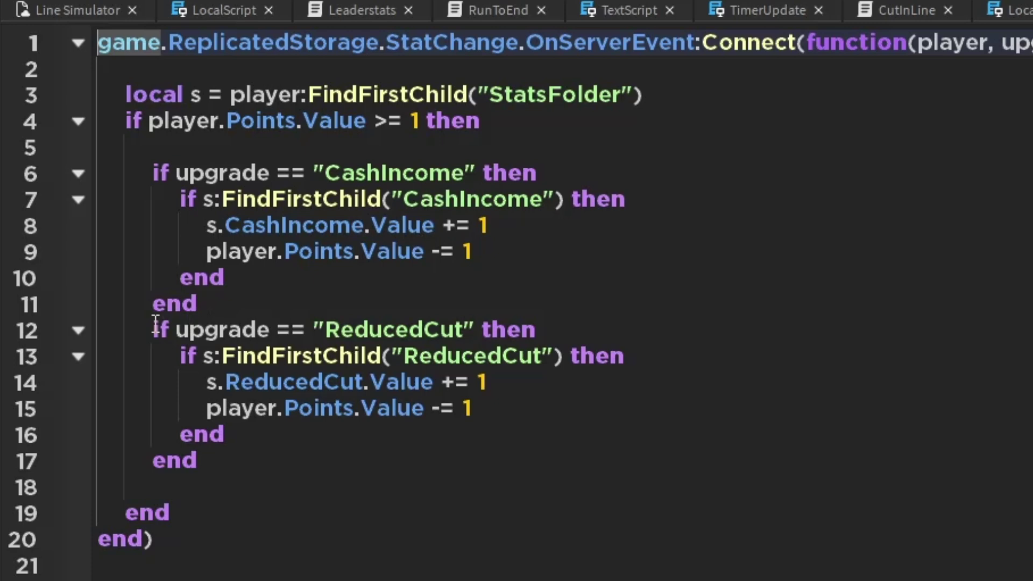
pyautogui.moveTo(155, 326); pyautogui.dragTo(323, 458)
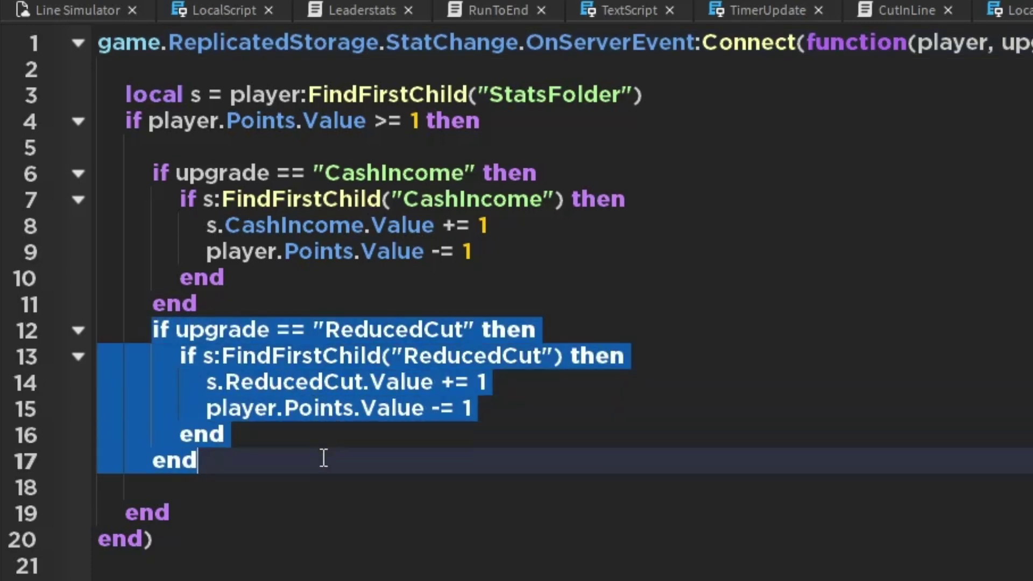
pyautogui.hotkey('ctrl', 'c')
pyautogui.click(323, 458)
pyautogui.press('Return')
pyautogui.hotkey('ctrl', 'v')
pyautogui.doubleClick(370, 476)
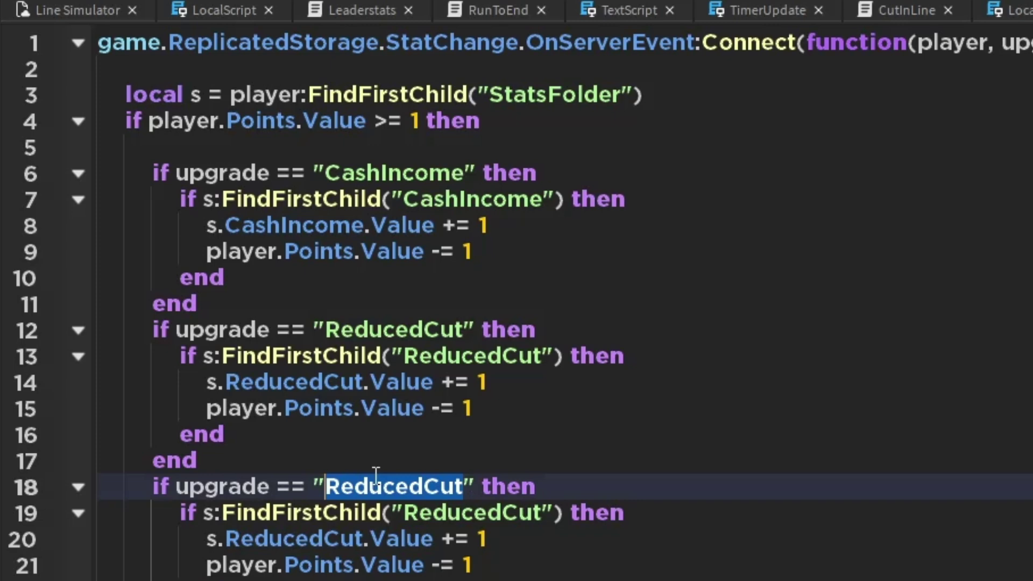
pyautogui.click(375, 475)
pyautogui.press('BackSpace')
pyautogui.press('BackSpace')
pyautogui.write('Shove')
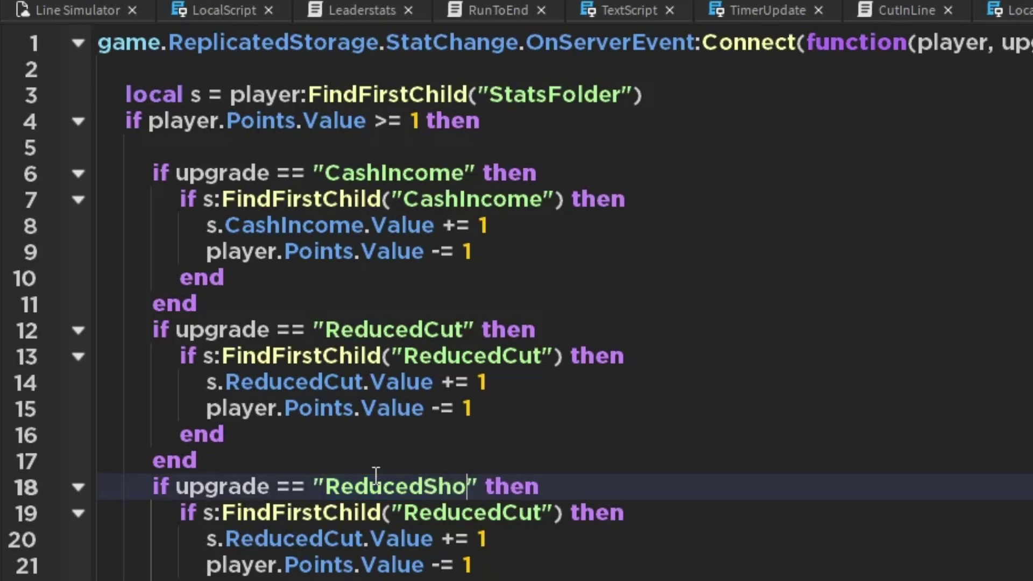
pyautogui.doubleClick(444, 485)
pyautogui.doubleClick(437, 513)
pyautogui.hotkey('ctrl', 'v')
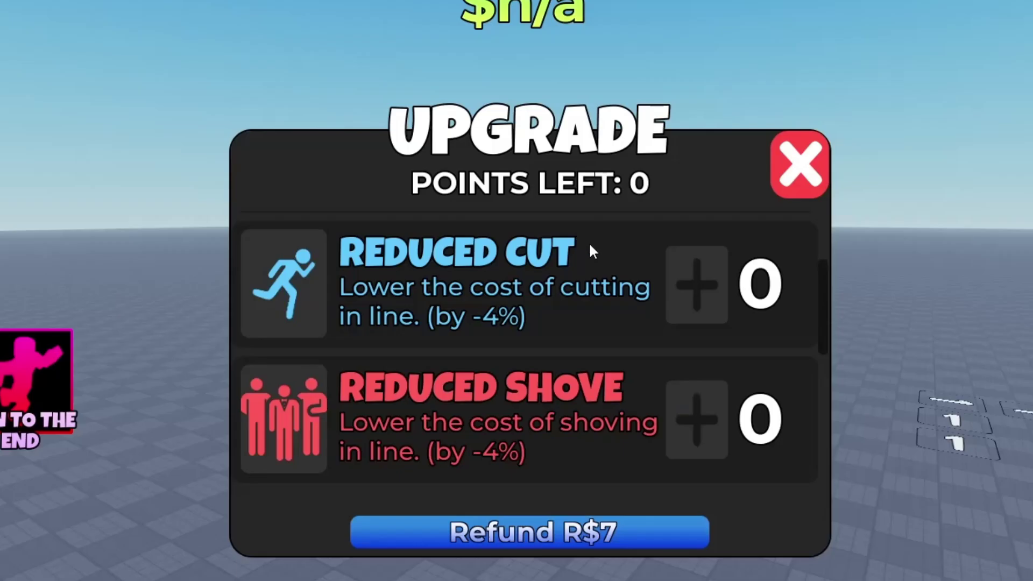
pyautogui.scroll(2, 600, 285)
pyautogui.scroll(-2, 699, 339)
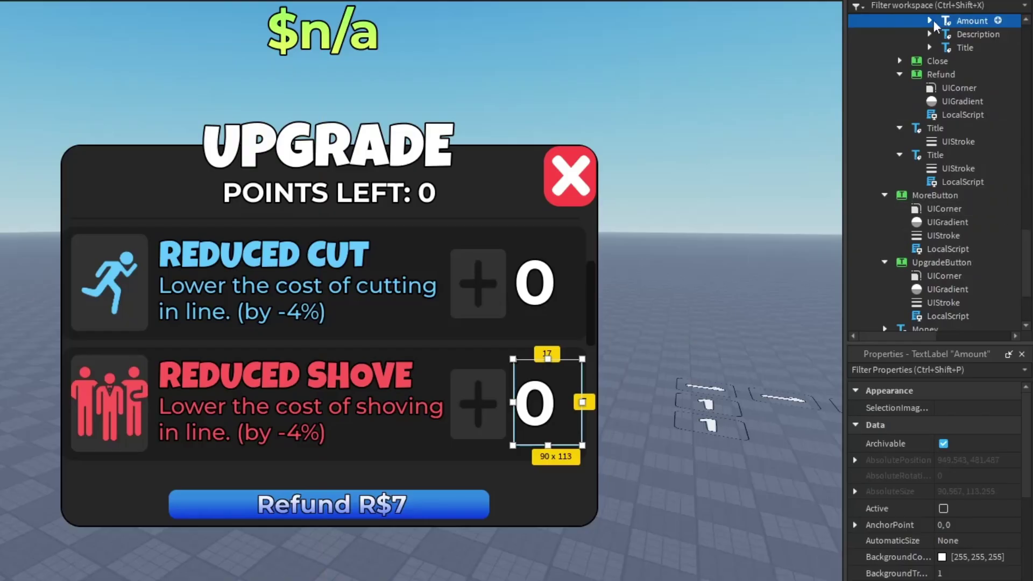
# Change the Amount label script's WaitForChild argument to "ReducedShove".
pyautogui.click(966, 45)
pyautogui.doubleClick(967, 45)
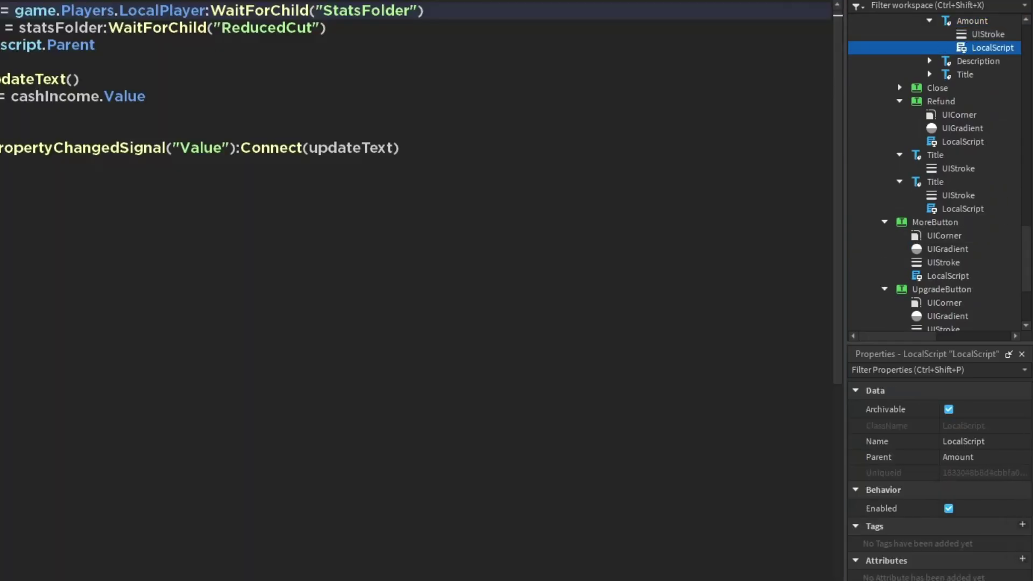
pyautogui.doubleClick(262, 29)
pyautogui.hotkey('ctrl', 'v')
pyautogui.click(322, 81)
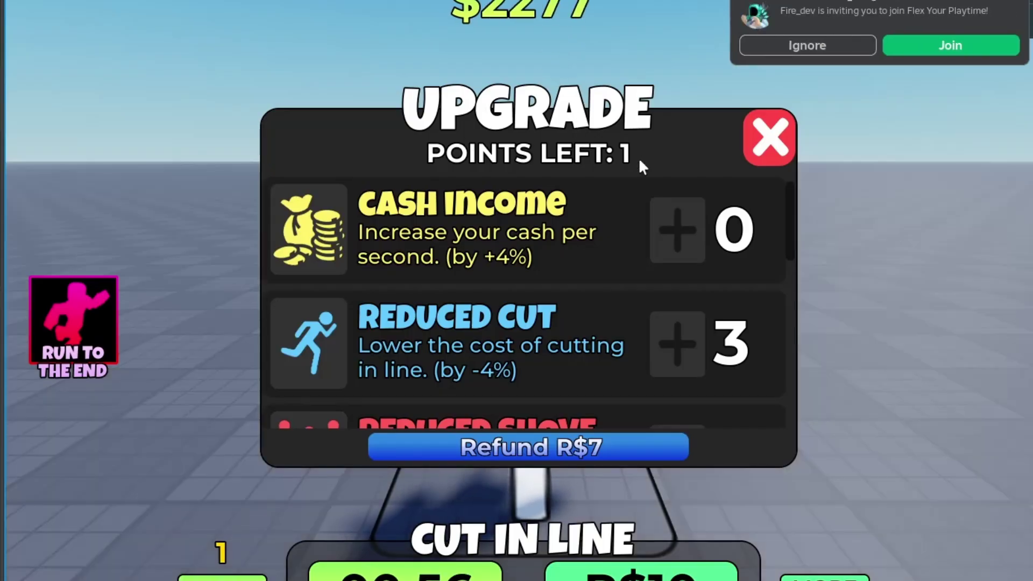
# Click Reduced Shove's + button in the playtest Upgrade list, leaving 0 points.
pyautogui.scroll(-3, 645, 207)
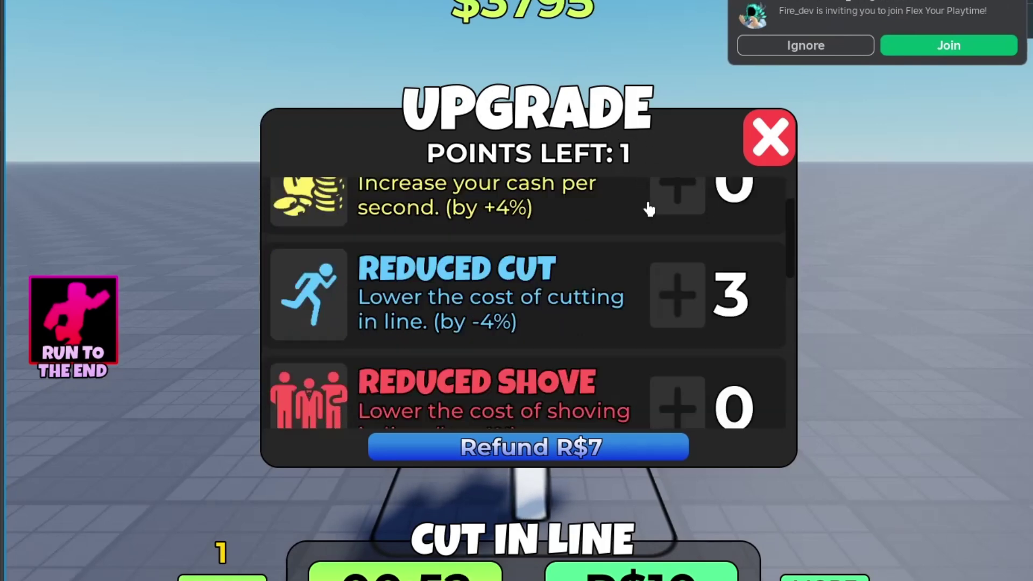
pyautogui.click(691, 343)
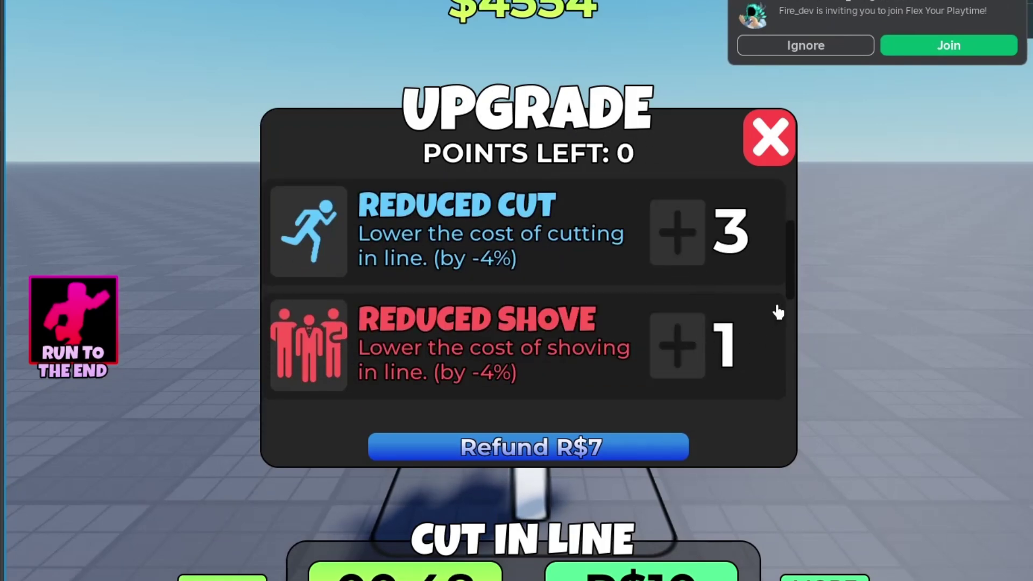
pyautogui.scroll(3, 763, 317)
pyautogui.scroll(-3, 750, 323)
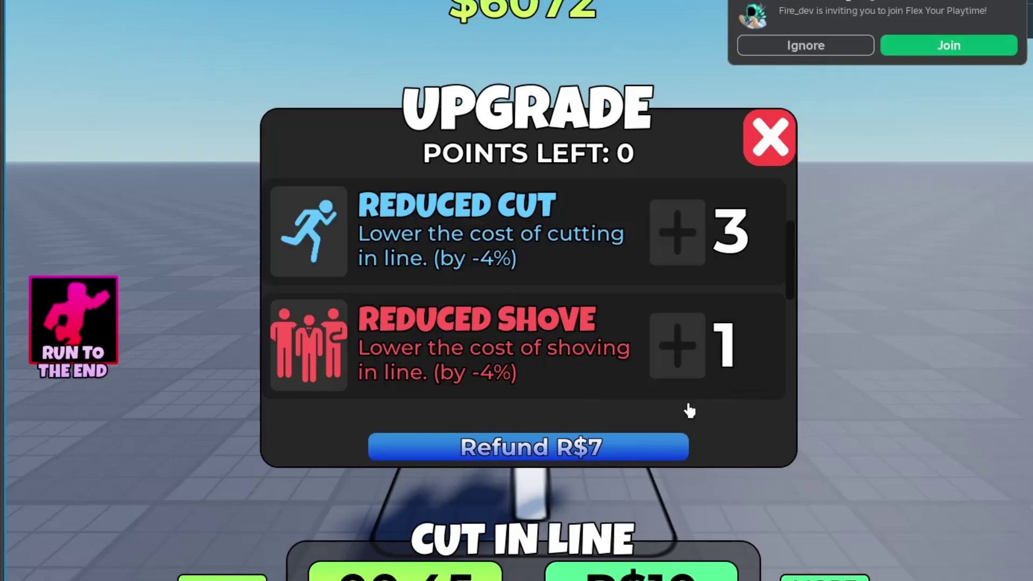